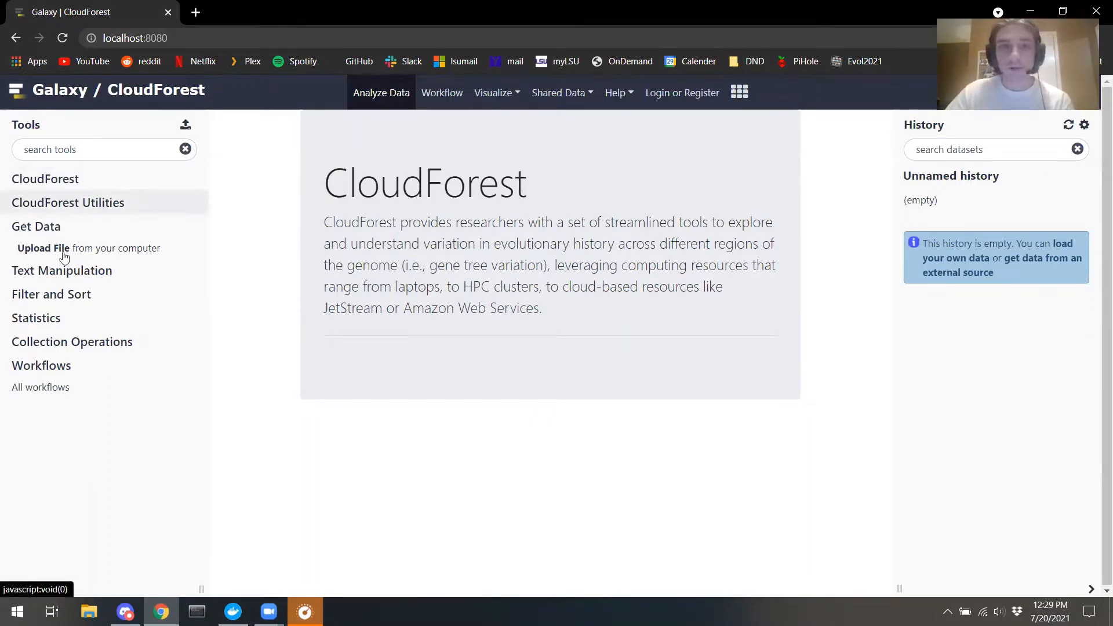
- Upload the local file sample.trees to the history with type auto-detection
click(24, 229)
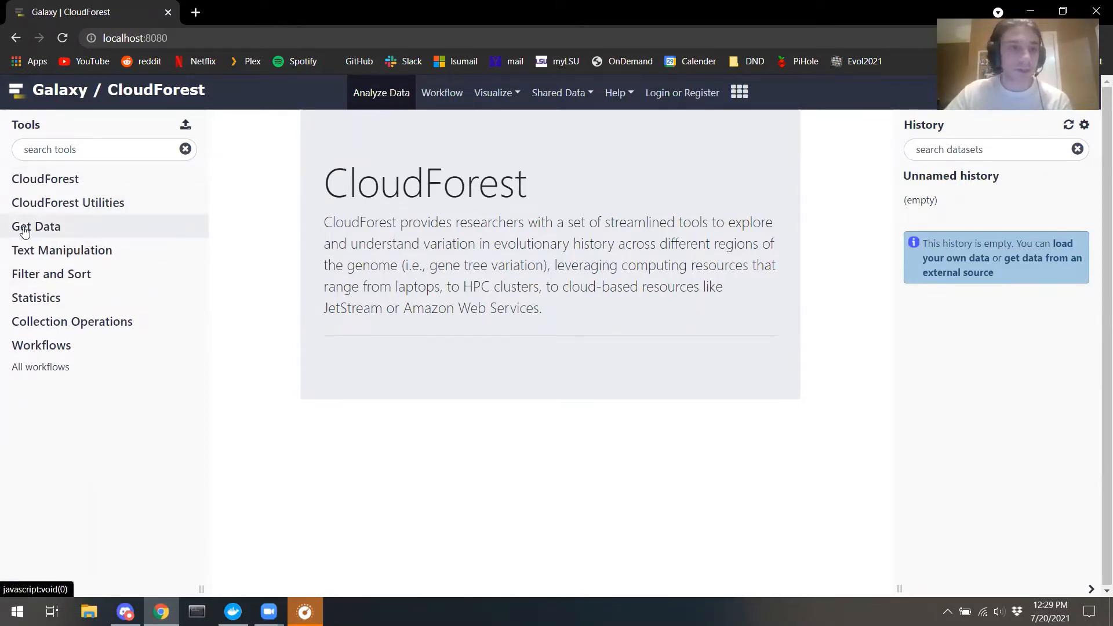
click(25, 229)
click(49, 250)
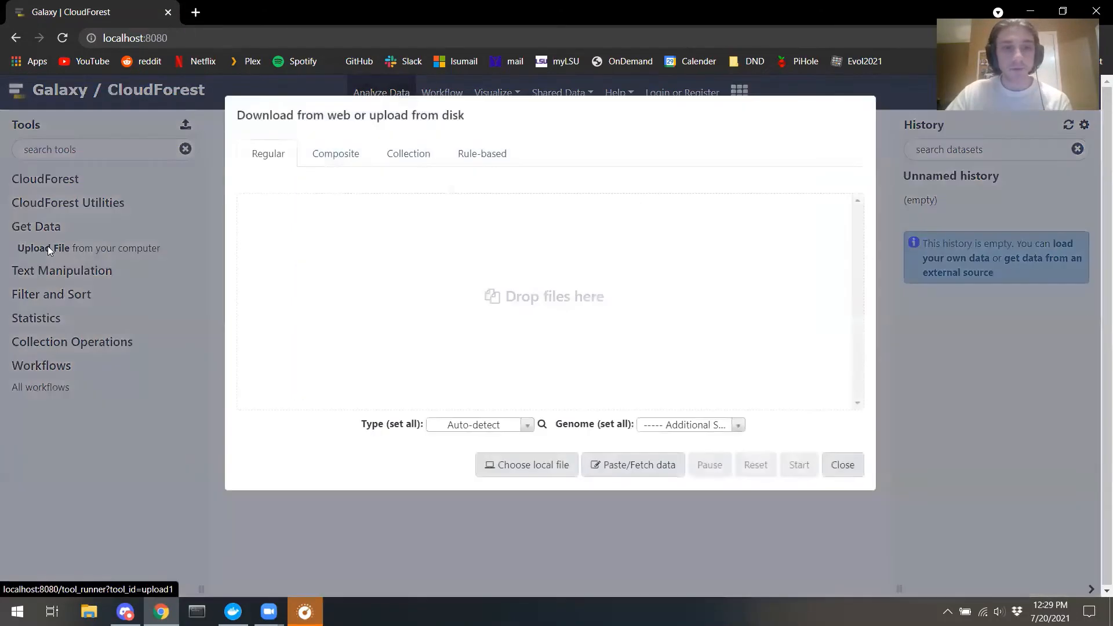
click(511, 467)
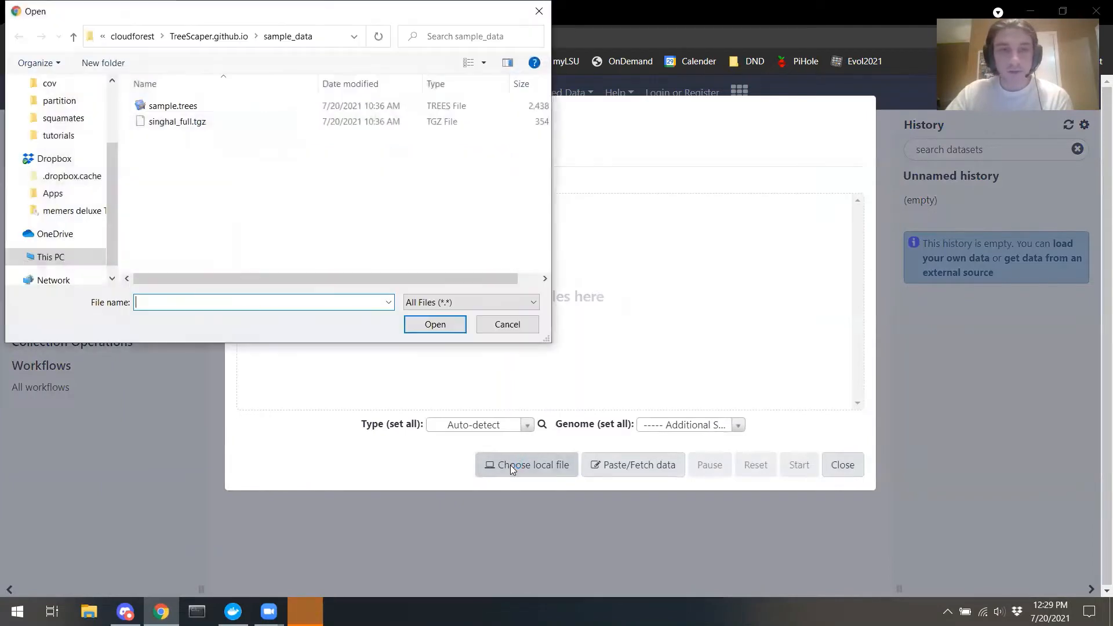
double_click(174, 108)
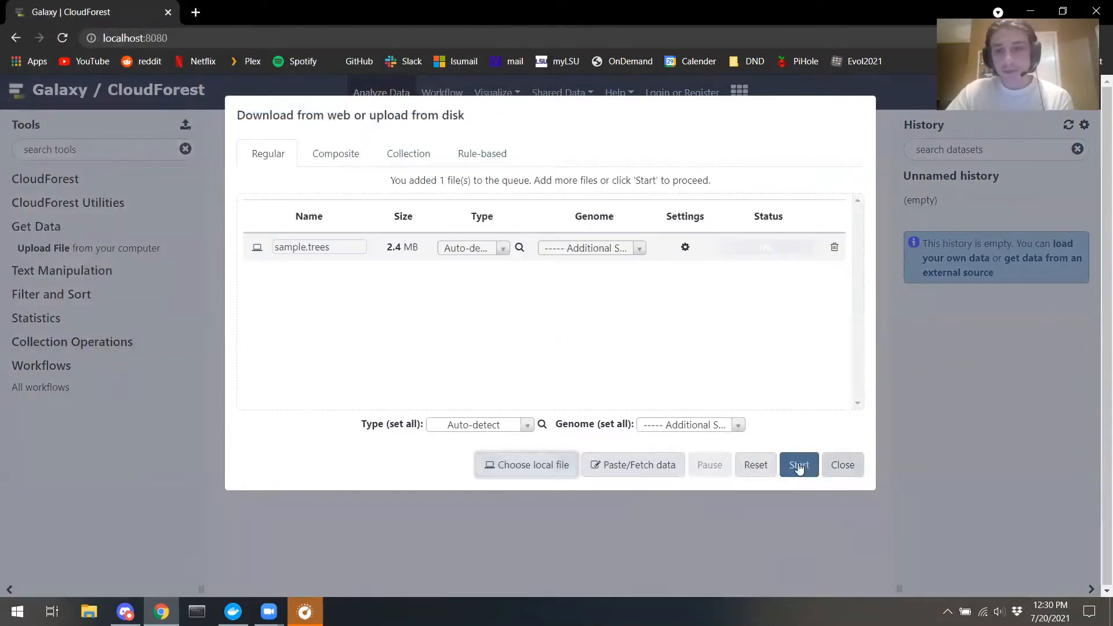
click(796, 465)
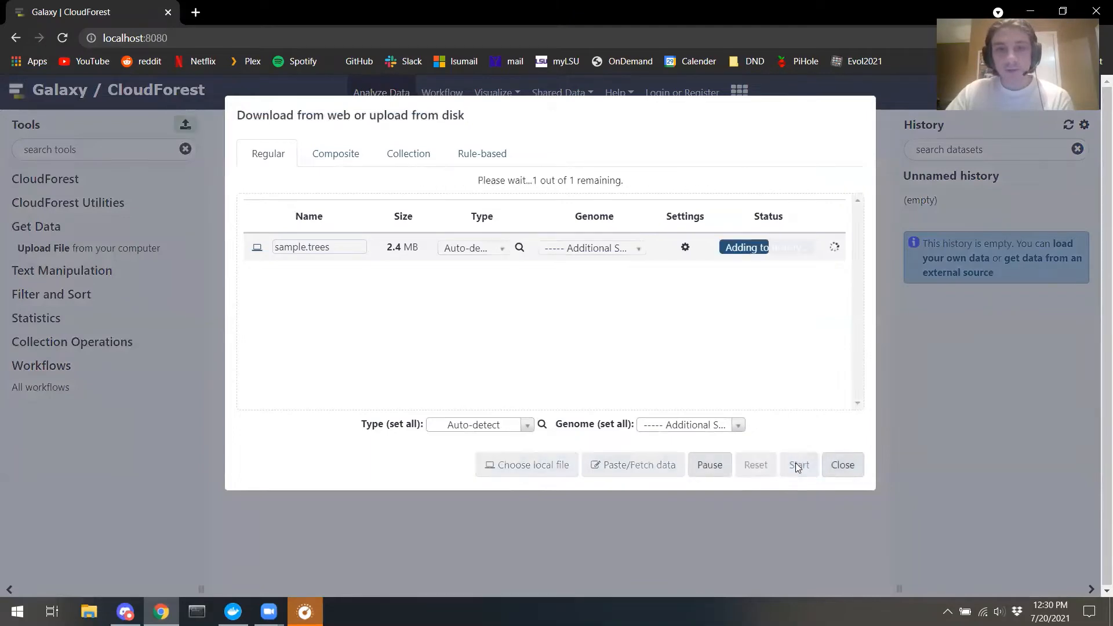
click(838, 467)
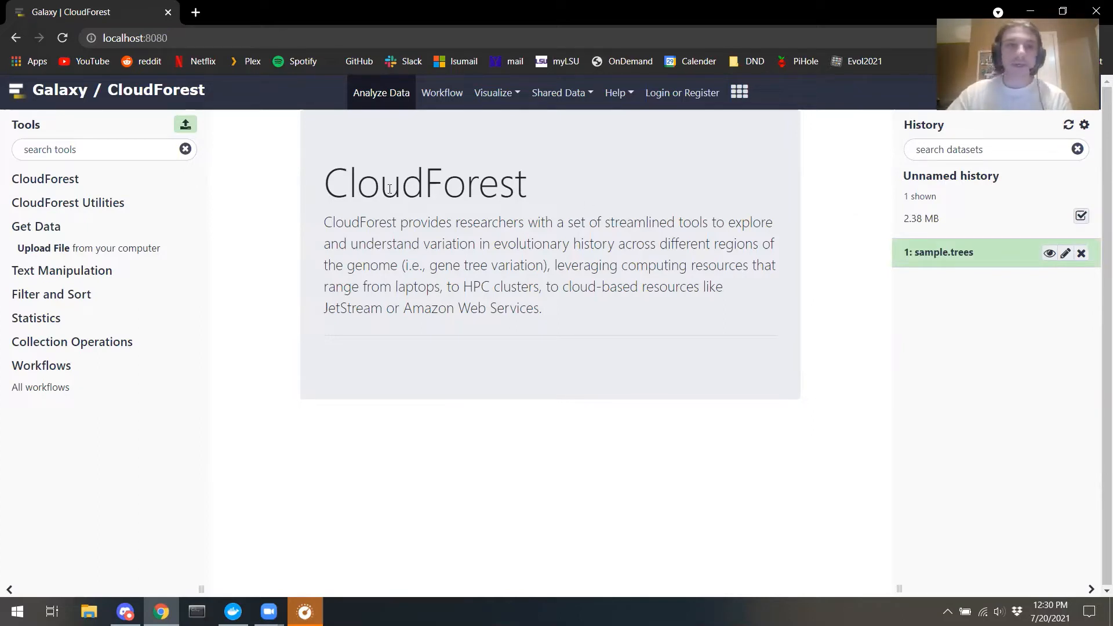
- Open the TreeScaper-Trees tool from the CloudForest tools and choose sample.trees as its input file
click(43, 181)
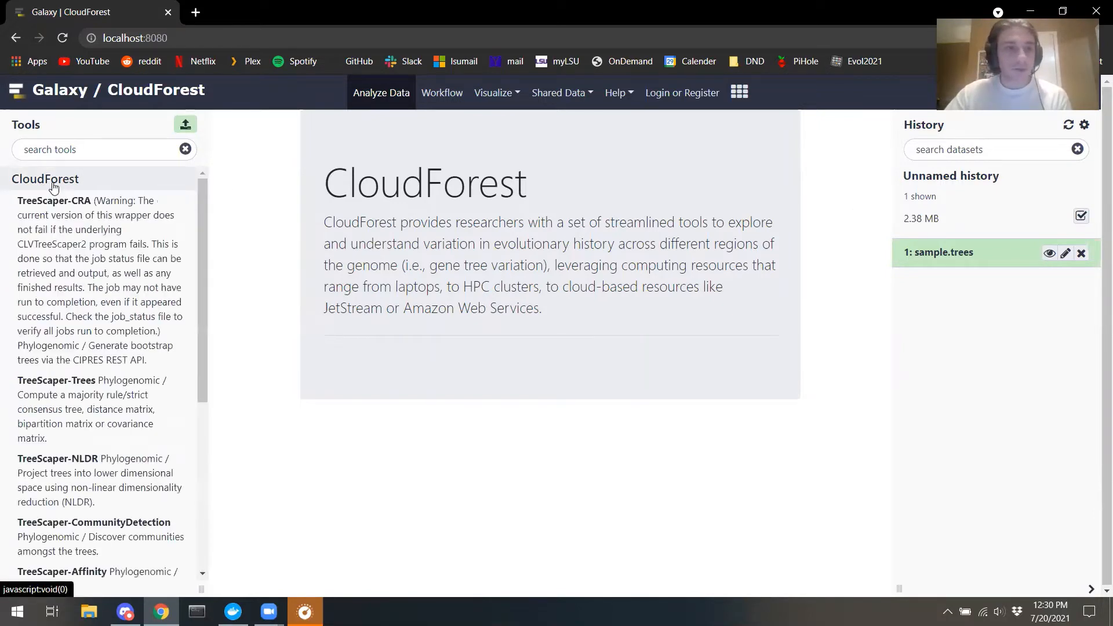
click(103, 401)
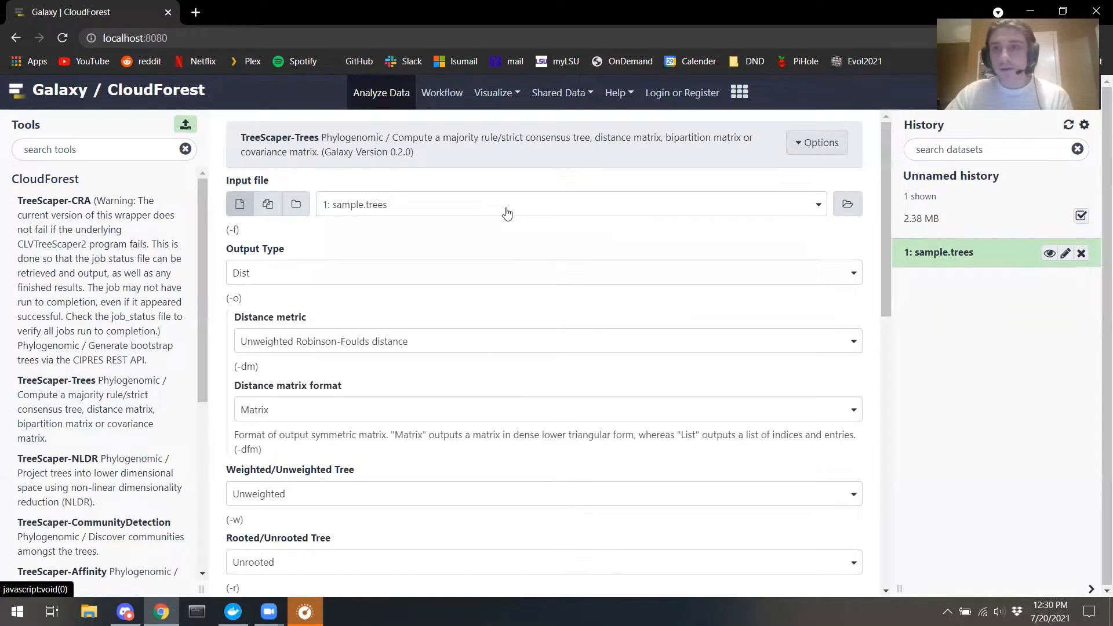
click(506, 213)
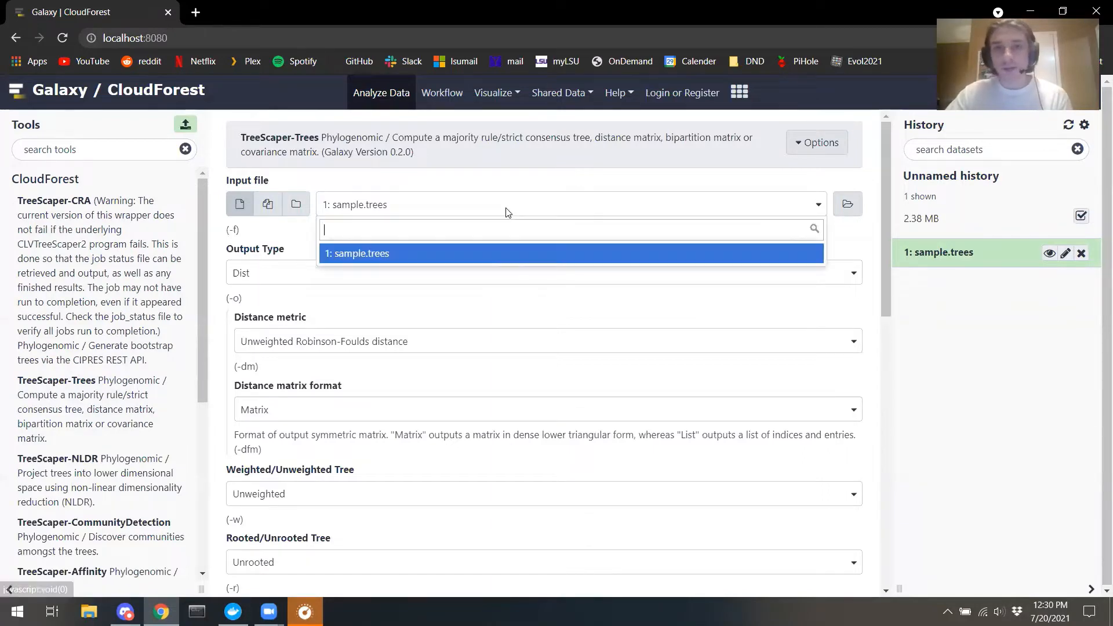
click(433, 253)
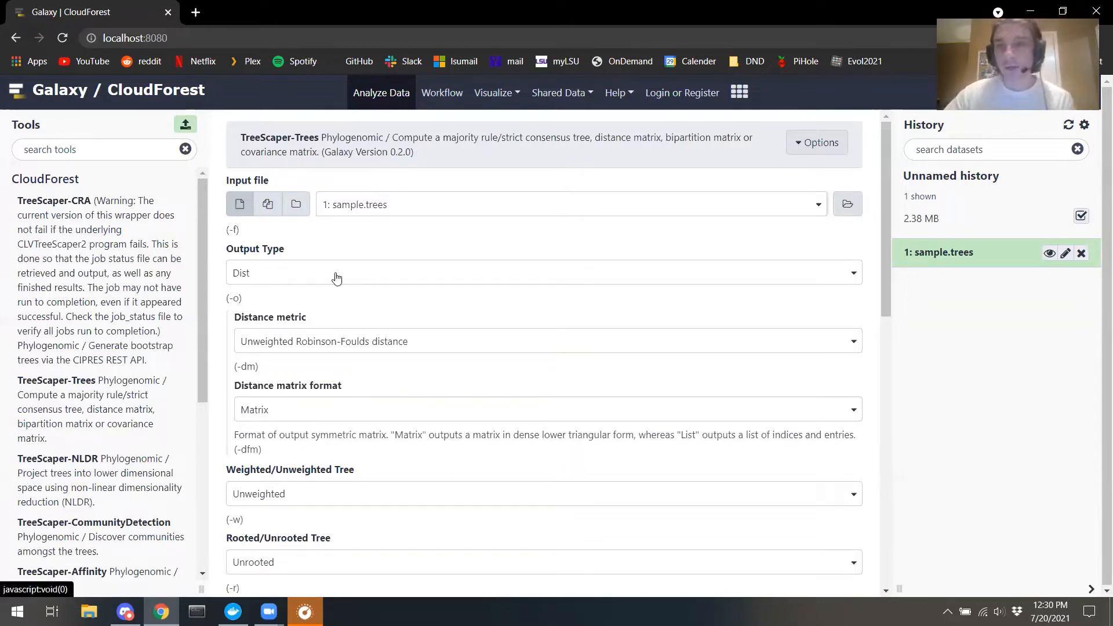
- Run TreeScaper-Trees with Unweighted Robinson-Foulds distance as the distance metric, leaving the other parameters at their defaults
scroll(336, 278, down, 1)
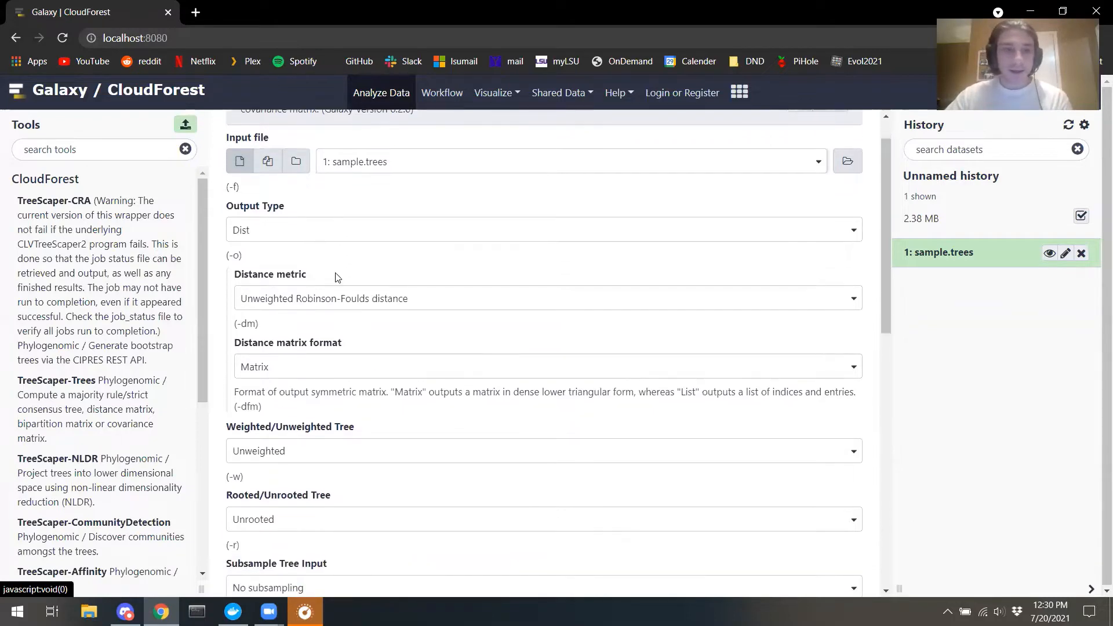
click(417, 302)
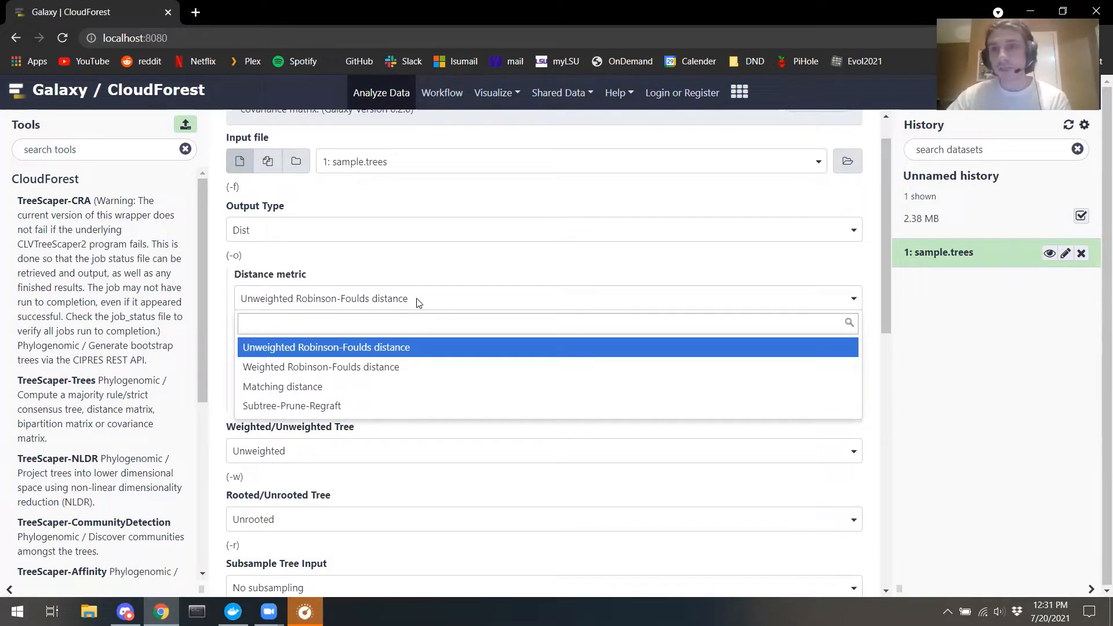
click(368, 350)
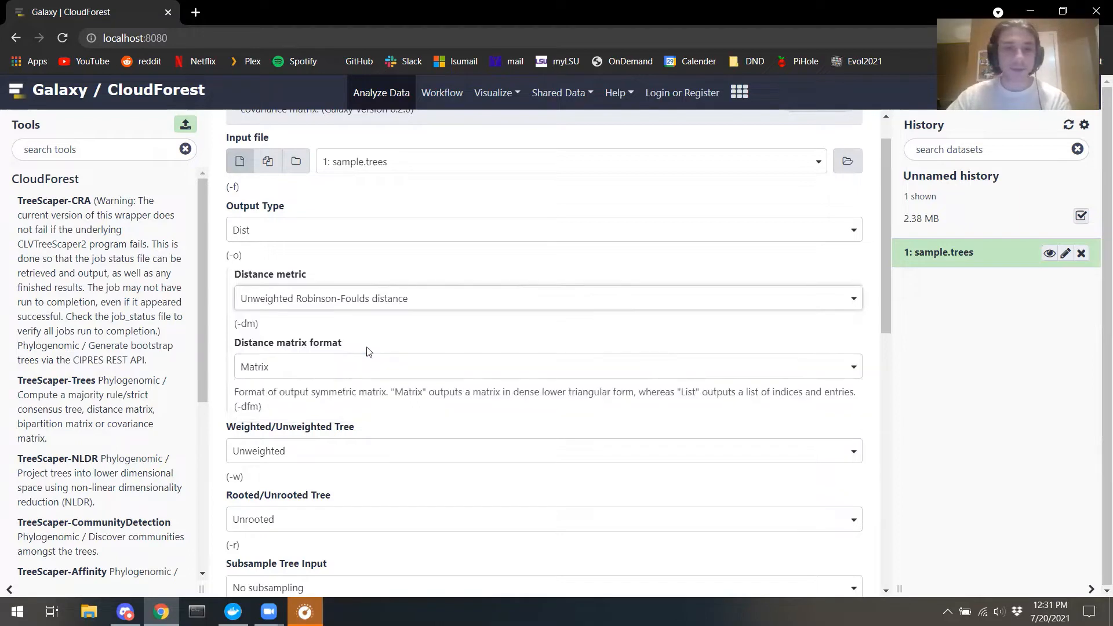
scroll(367, 352, down, 3)
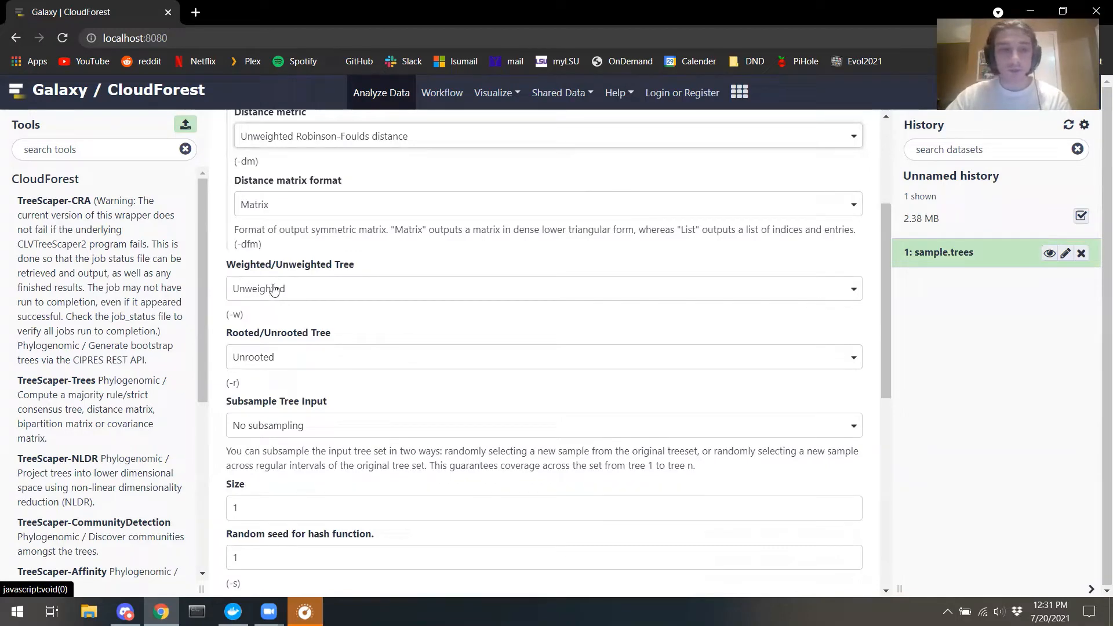
scroll(257, 368, down, 5)
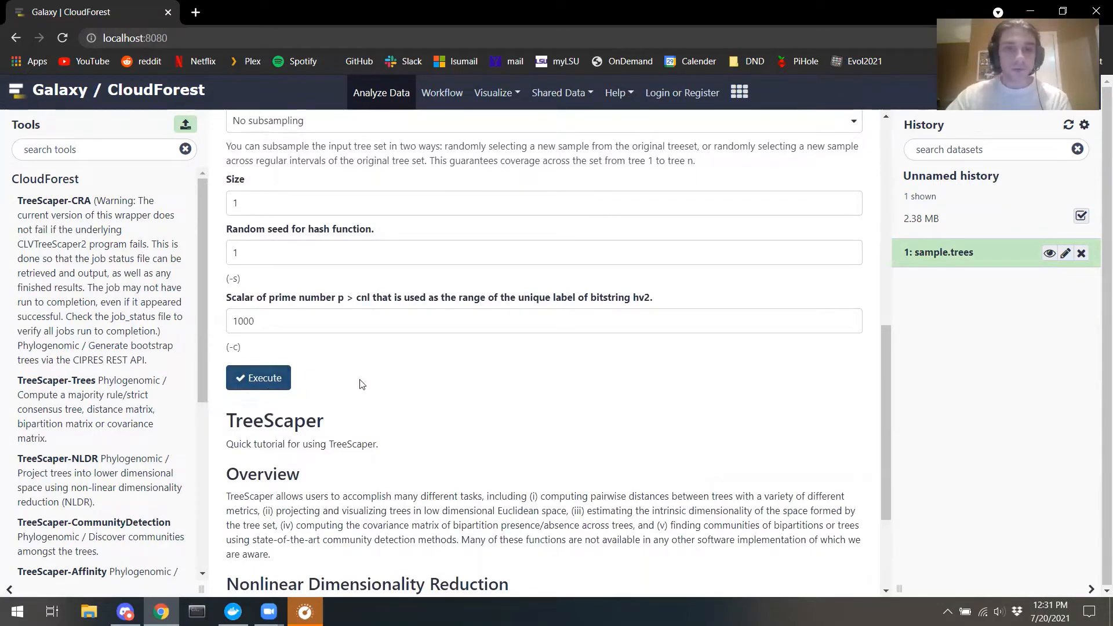
click(270, 385)
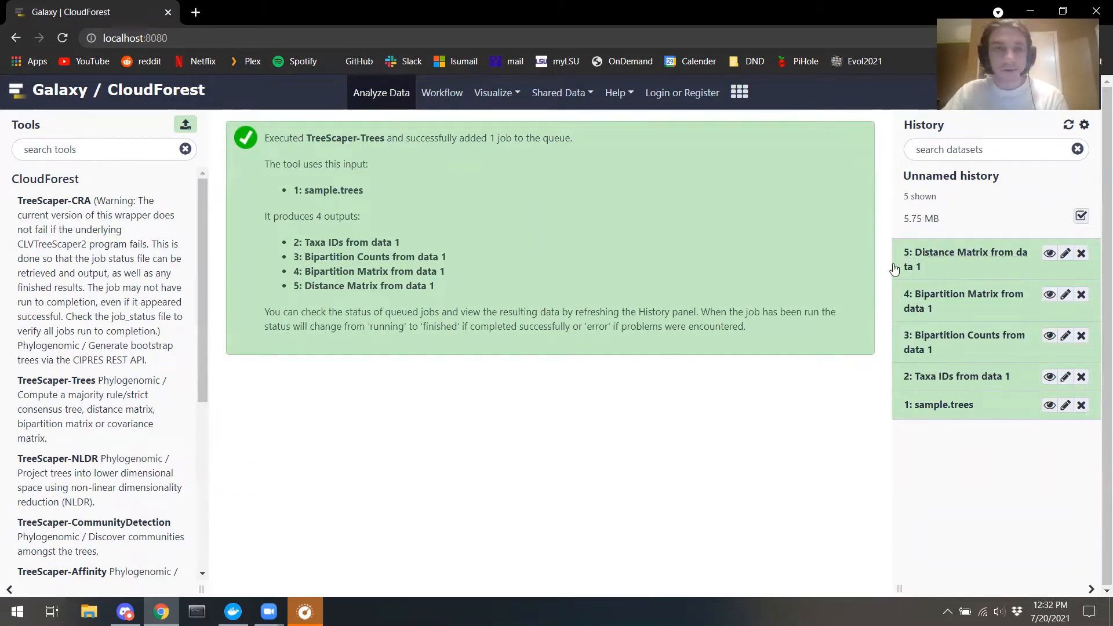
- Open the TreeScaper-NLDR tool and choose the Distance Matrix from data 1 as its input file
scroll(139, 306, down, 1)
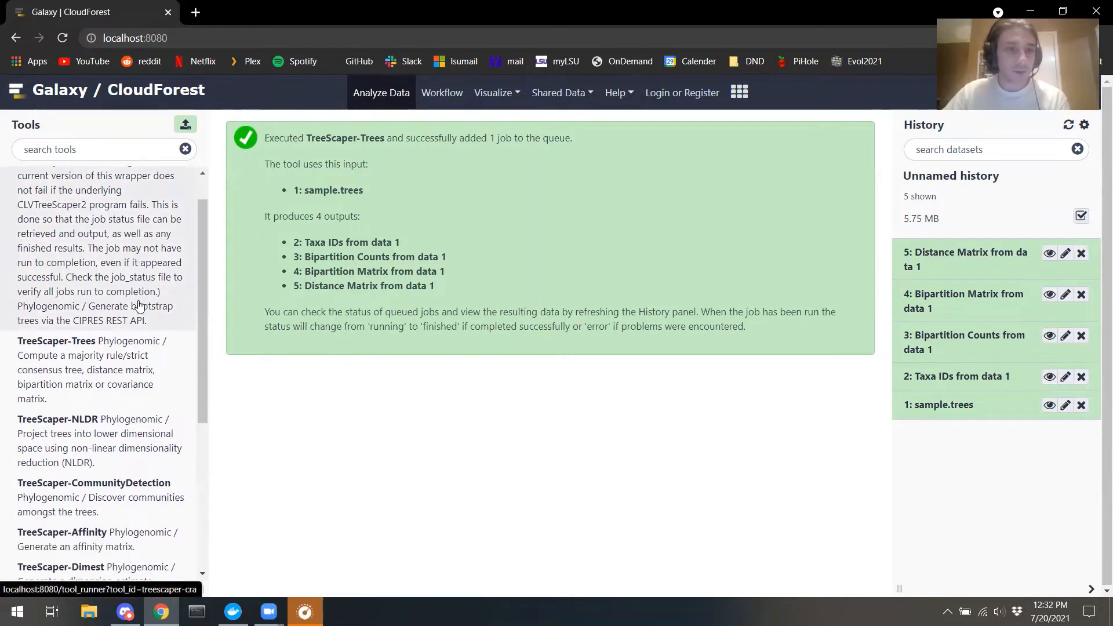
click(117, 432)
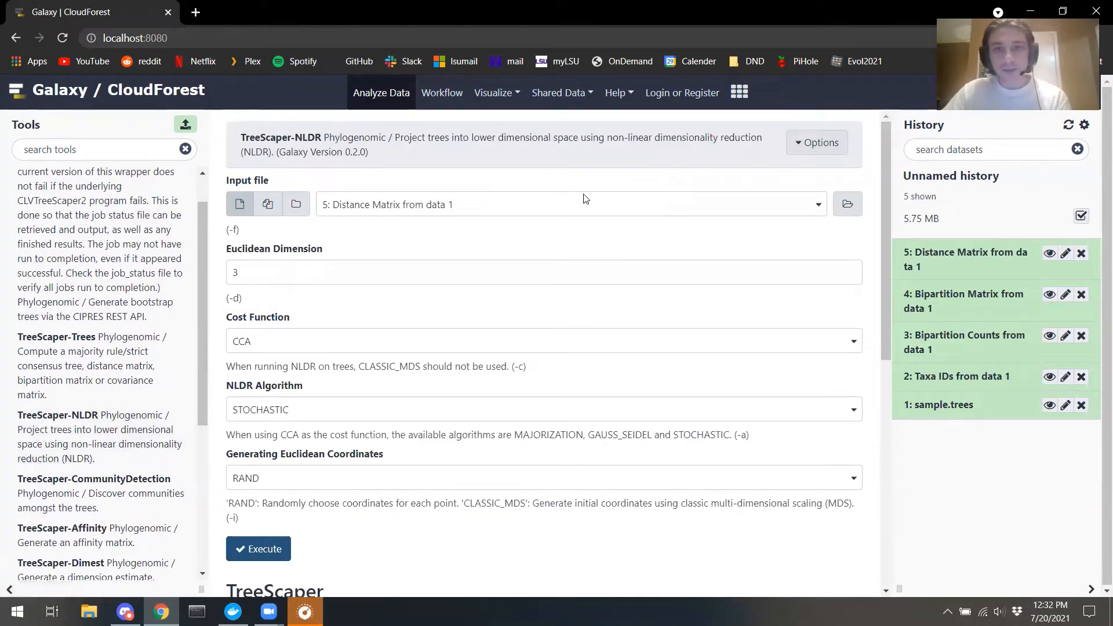
click(505, 212)
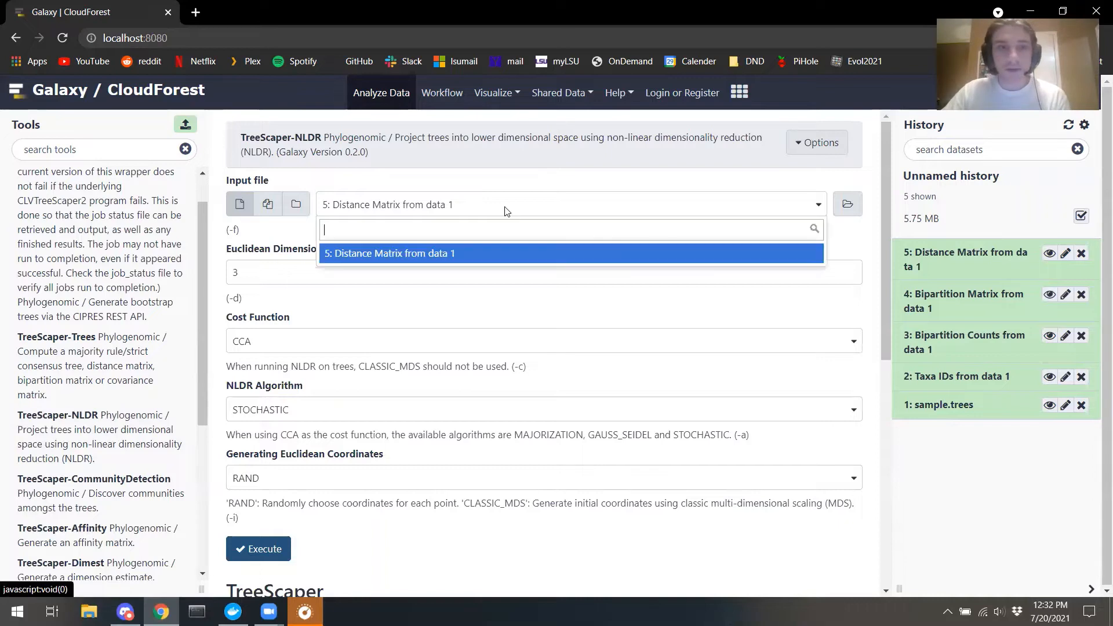
click(445, 259)
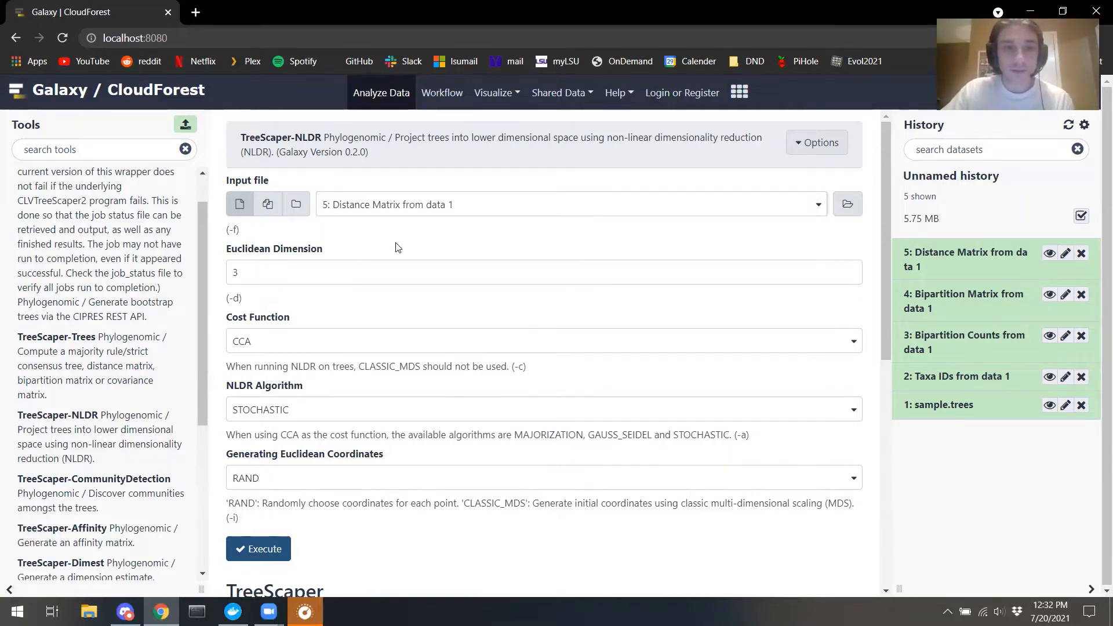
- Run the NLDR projection in 3 dimensions with the CCA cost function, the STOCHASTIC algorithm and RAND starting coordinates
scroll(403, 244, down, 2)
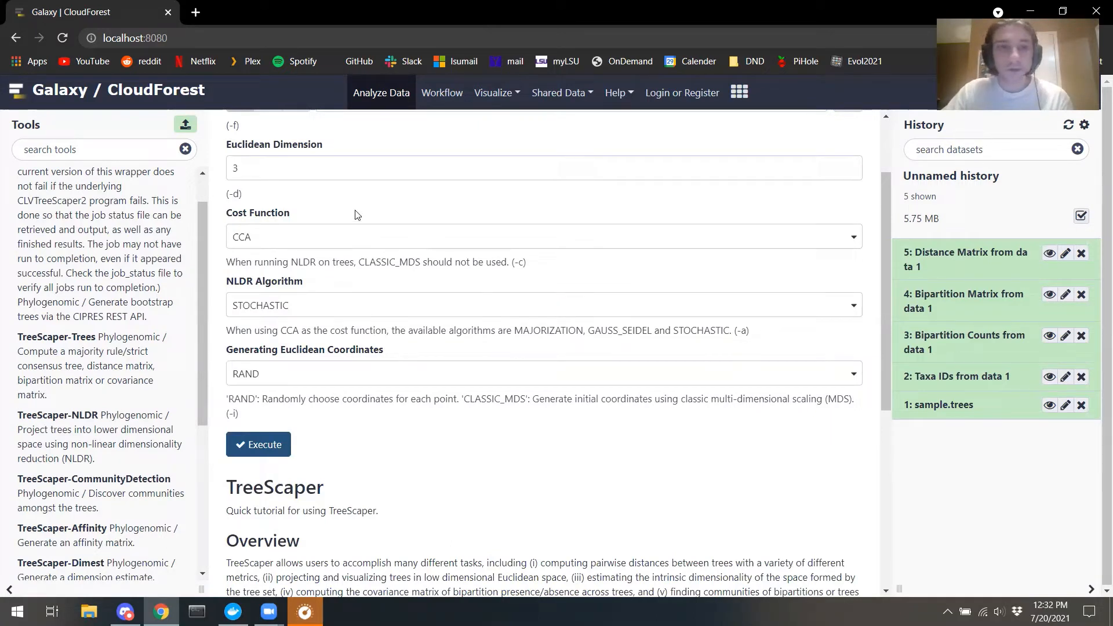
click(353, 237)
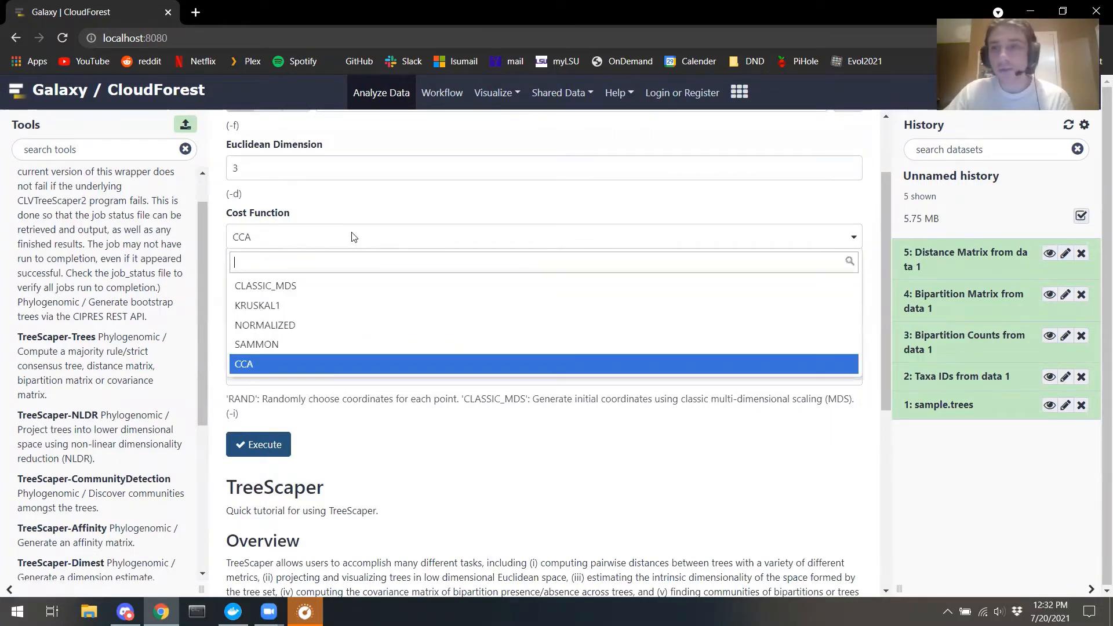
click(353, 237)
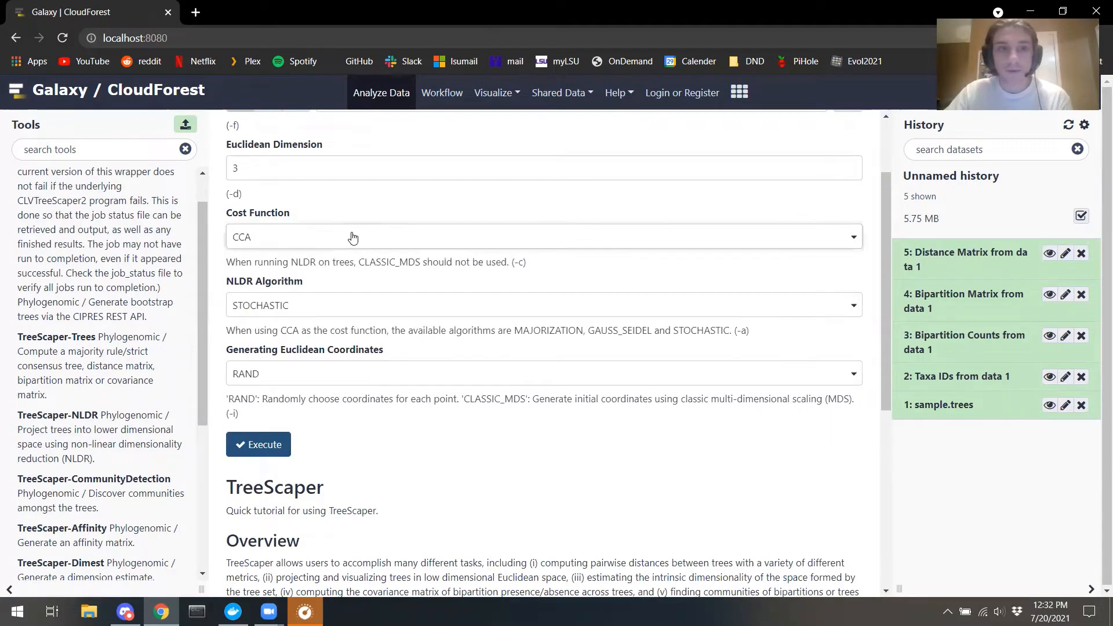
click(357, 311)
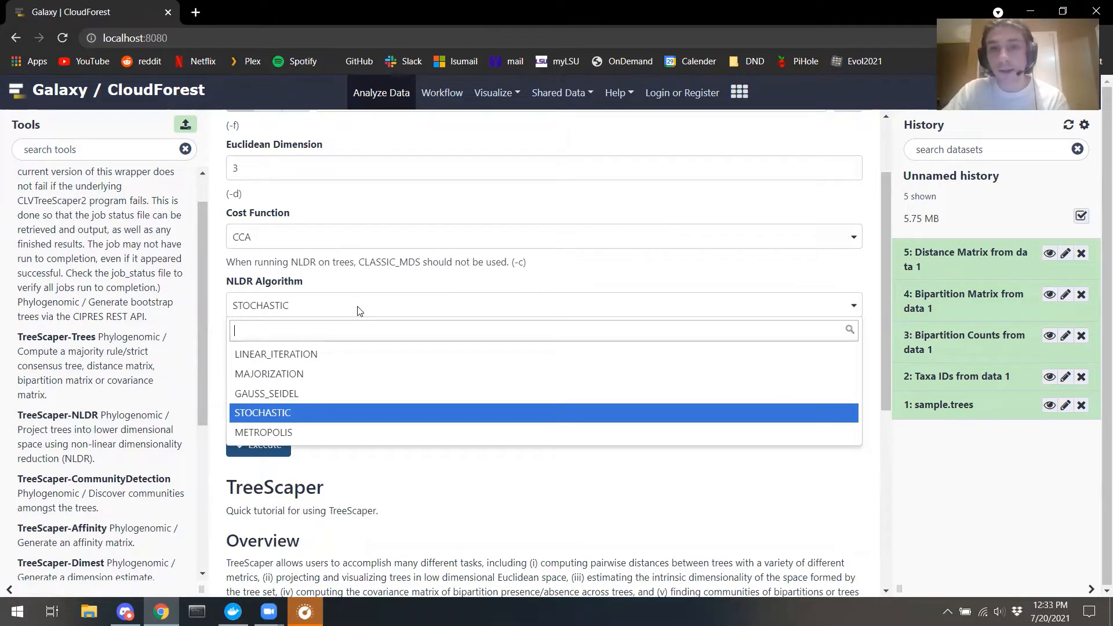
click(357, 311)
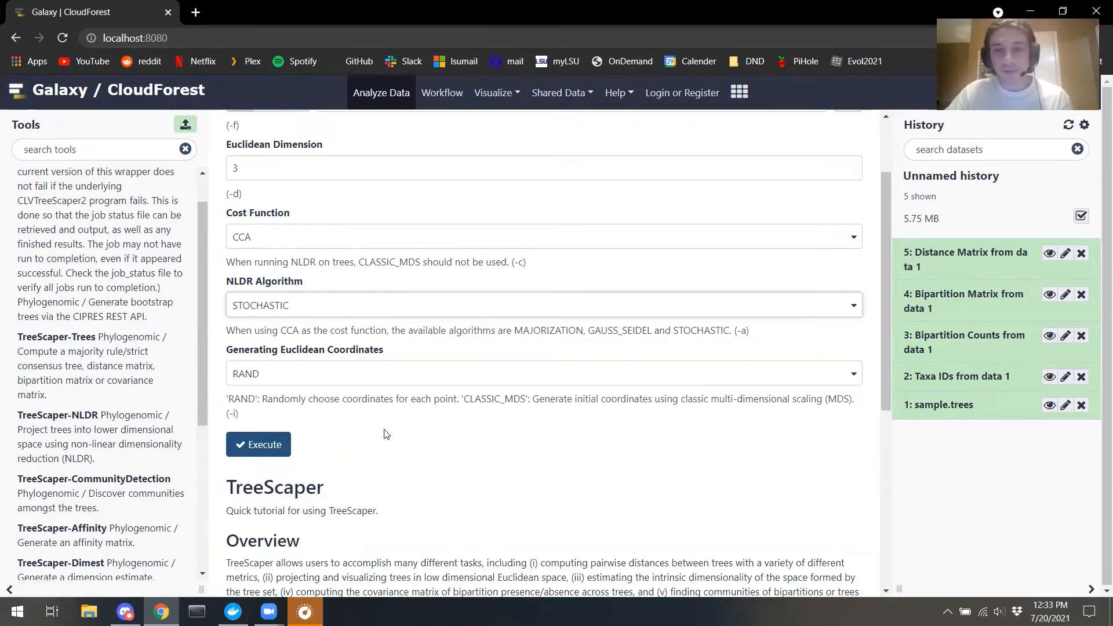
click(243, 445)
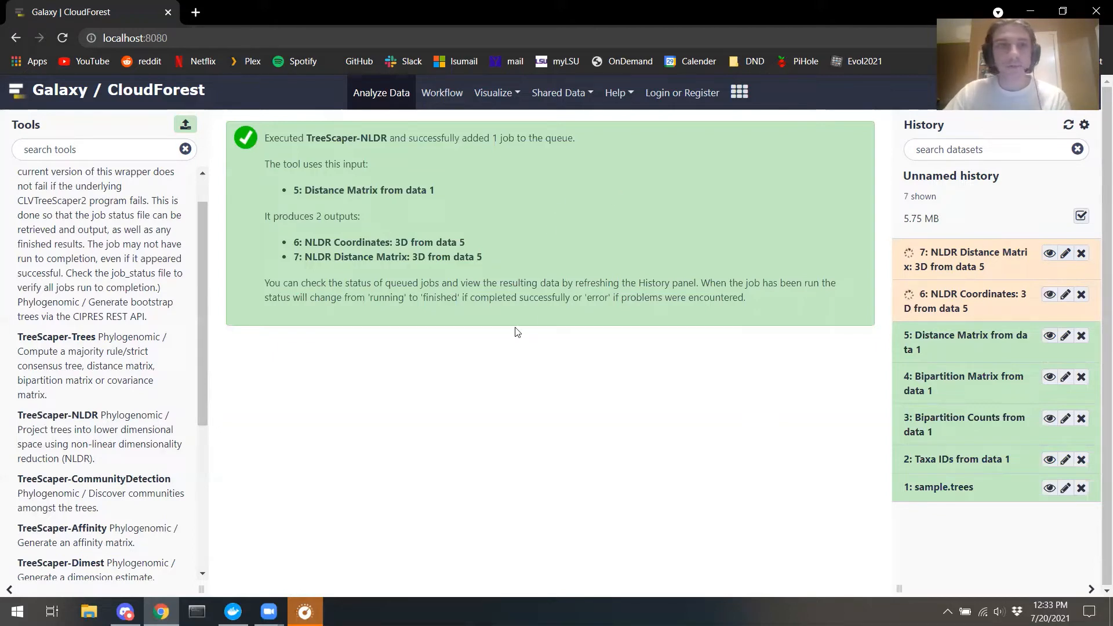
- Log in to the Galaxy account with the prefilled public name and password
click(677, 96)
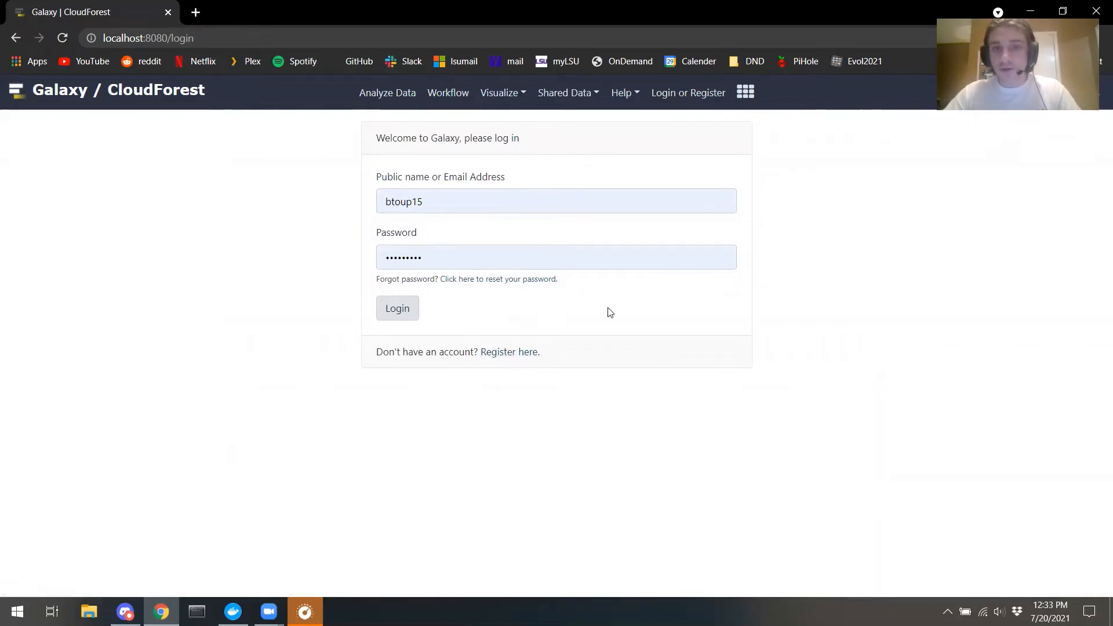
click(398, 309)
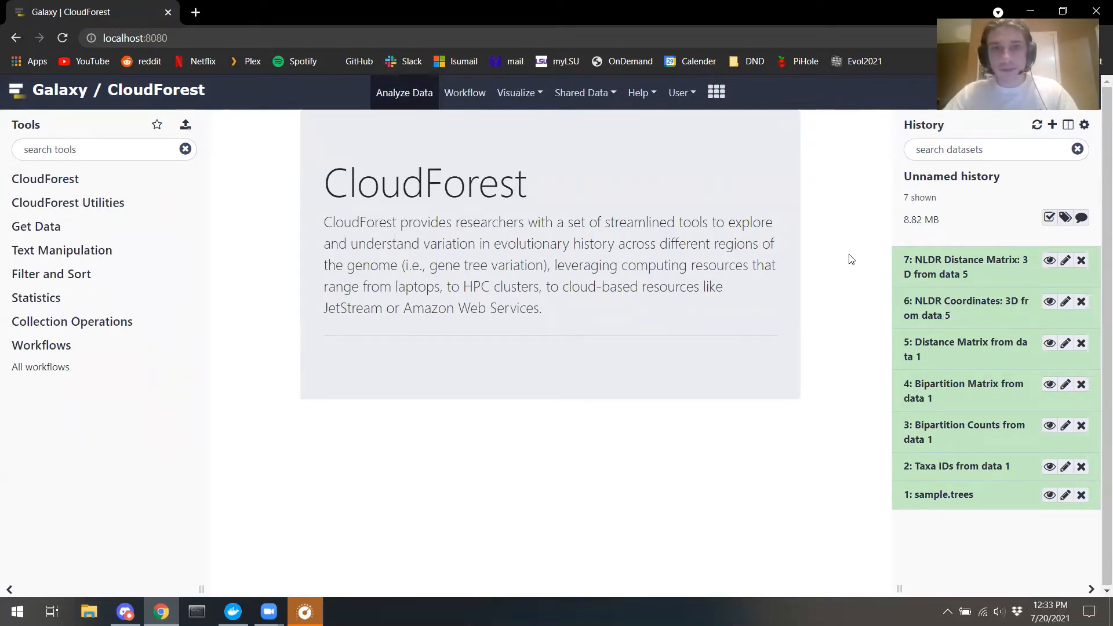
- Create a CloudForest Visualizations view for sample.trees and choose NLDR Coordinates: 3D from data 5 as its NLDR file
click(518, 94)
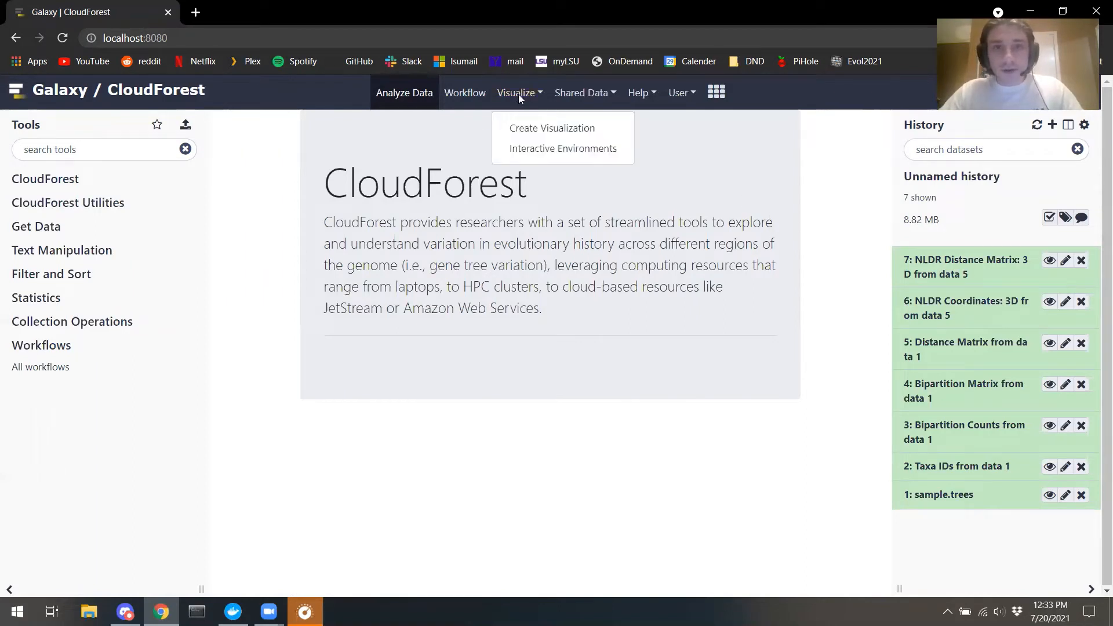
click(527, 127)
scroll(423, 290, down, 4)
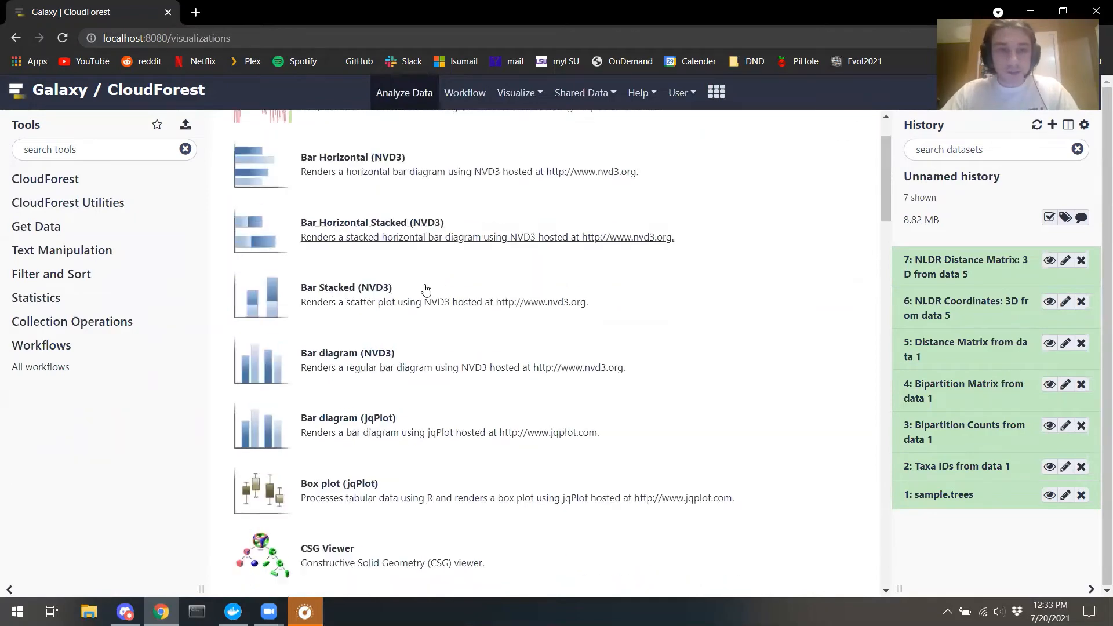
scroll(426, 290, down, 1)
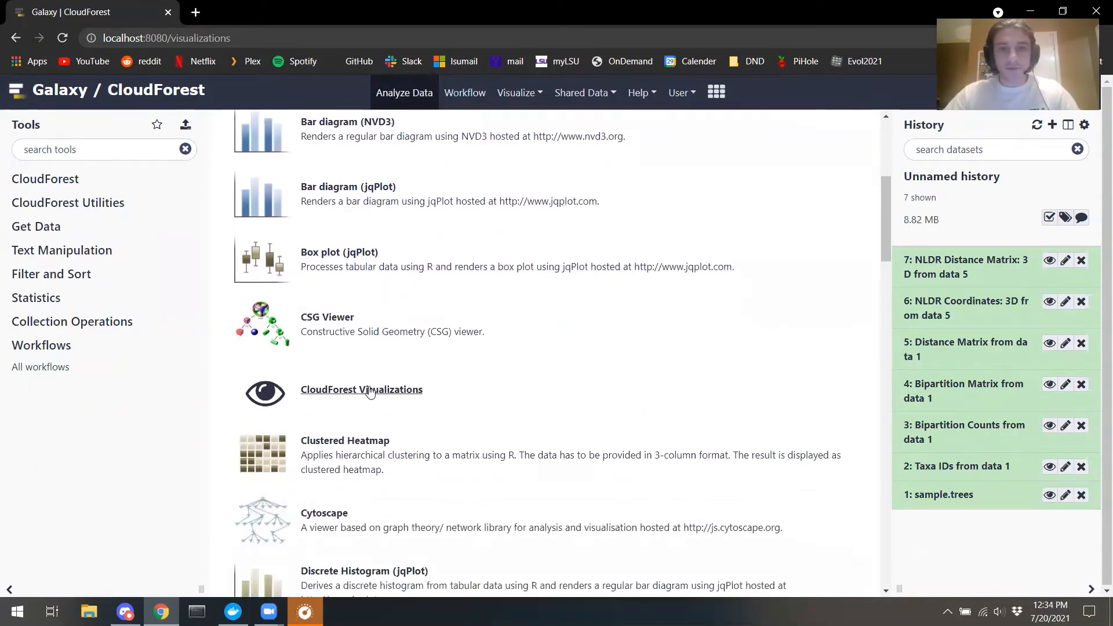
click(370, 390)
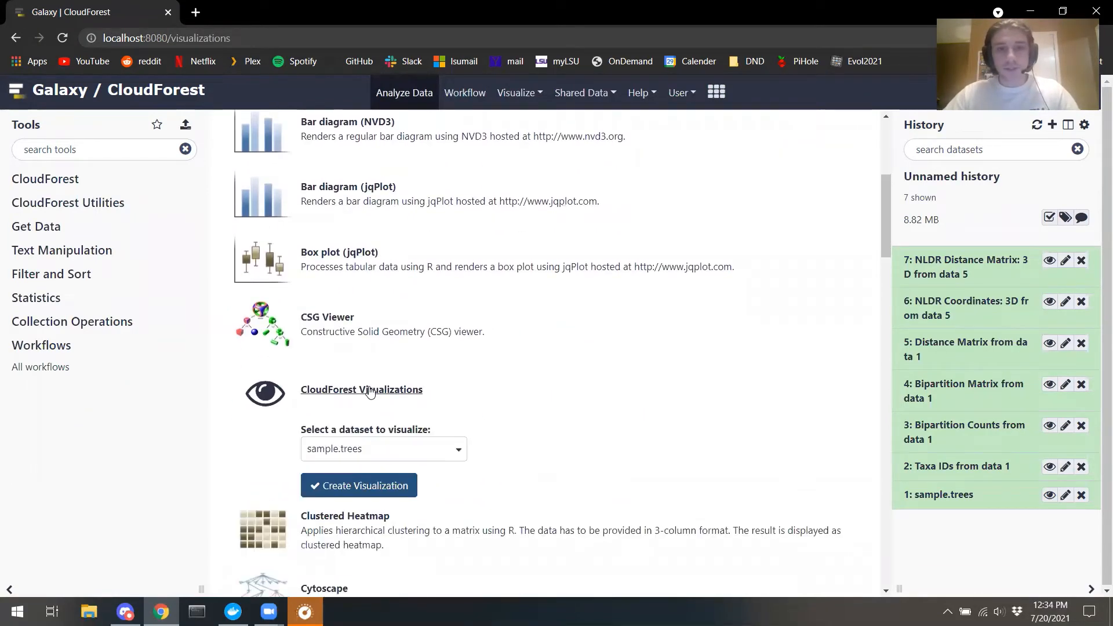
click(372, 491)
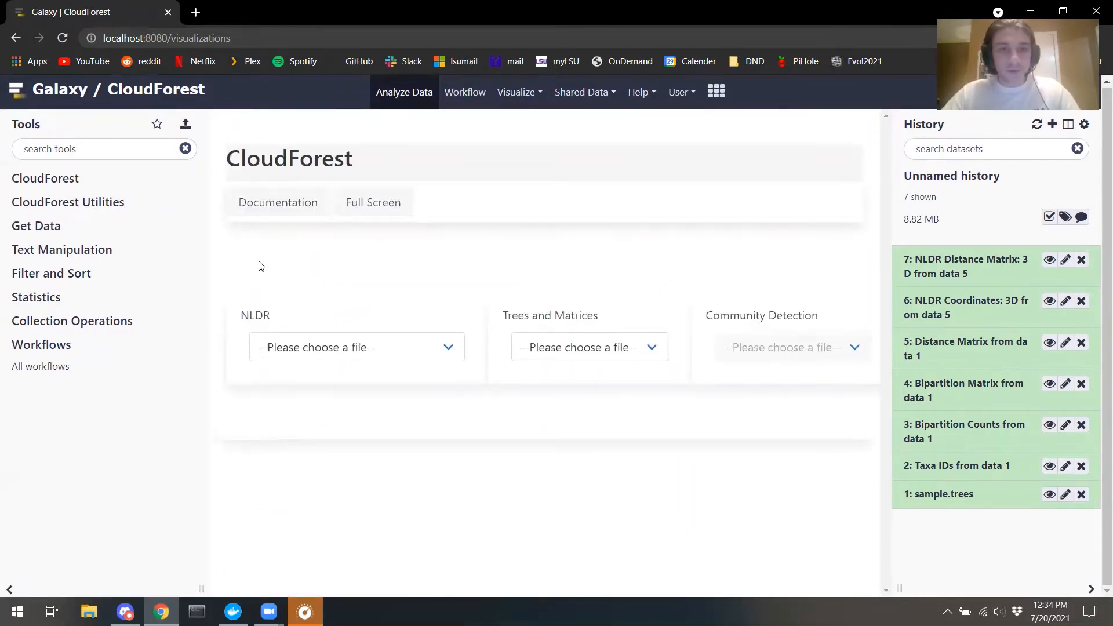
click(342, 348)
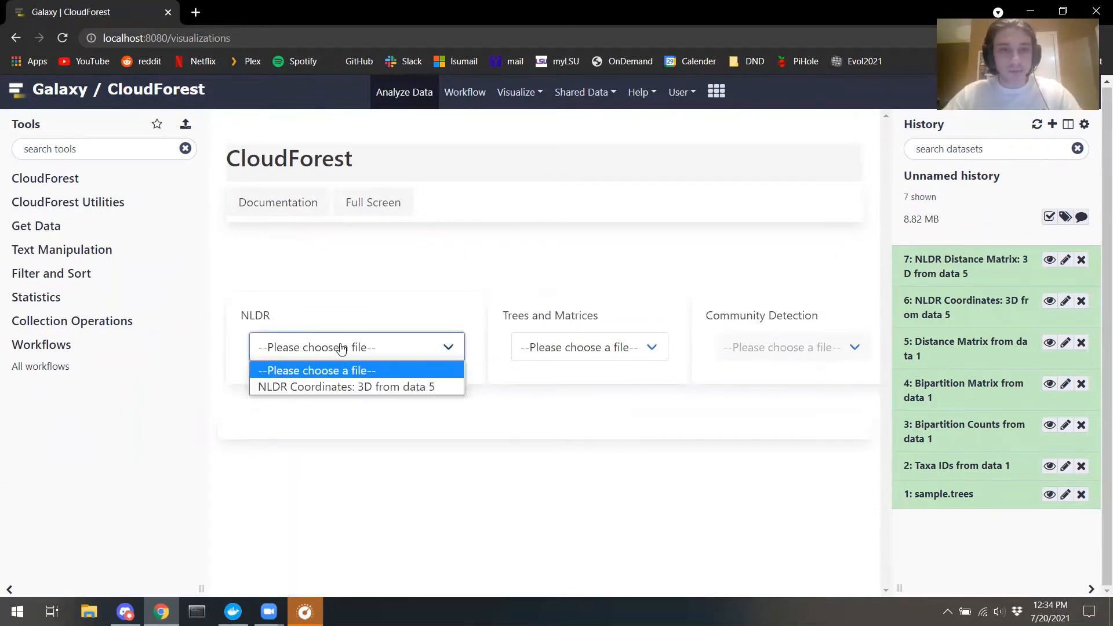
click(349, 386)
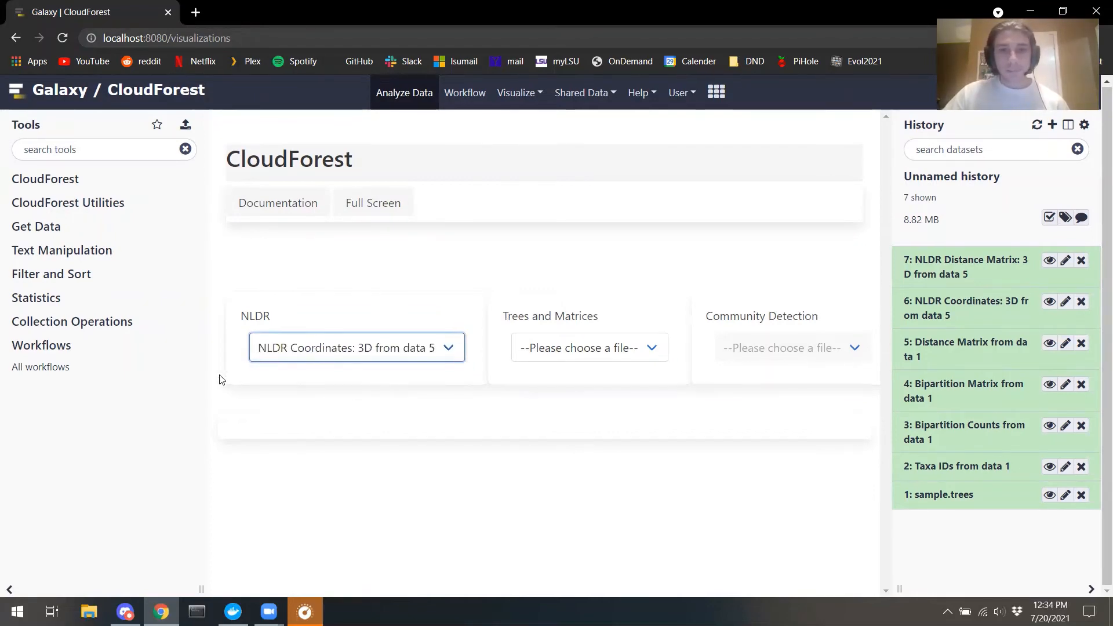
- Examine the 3D NLDR scatter plot from several angles to see how the tree points cluster
scroll(222, 380, down, 5)
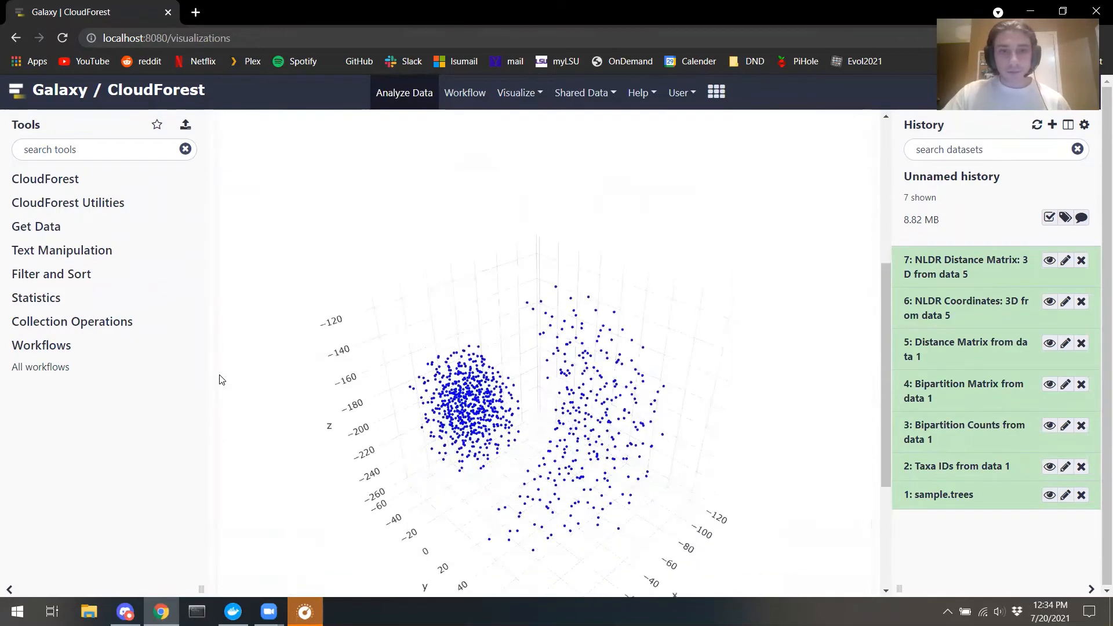
scroll(220, 379, down, 2)
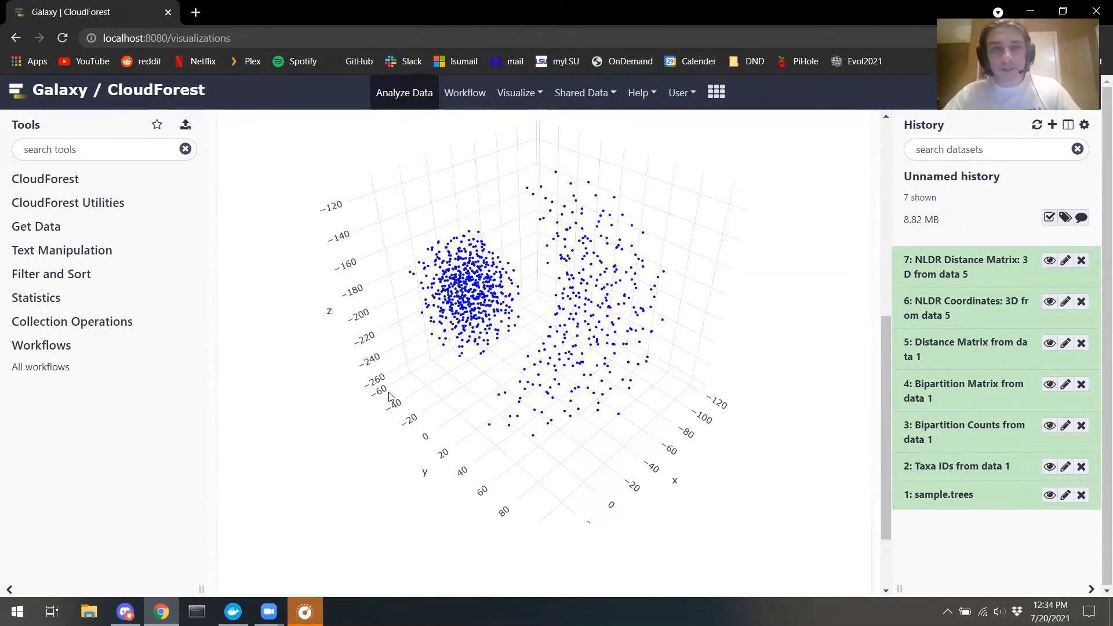
drag(389, 398, 688, 349)
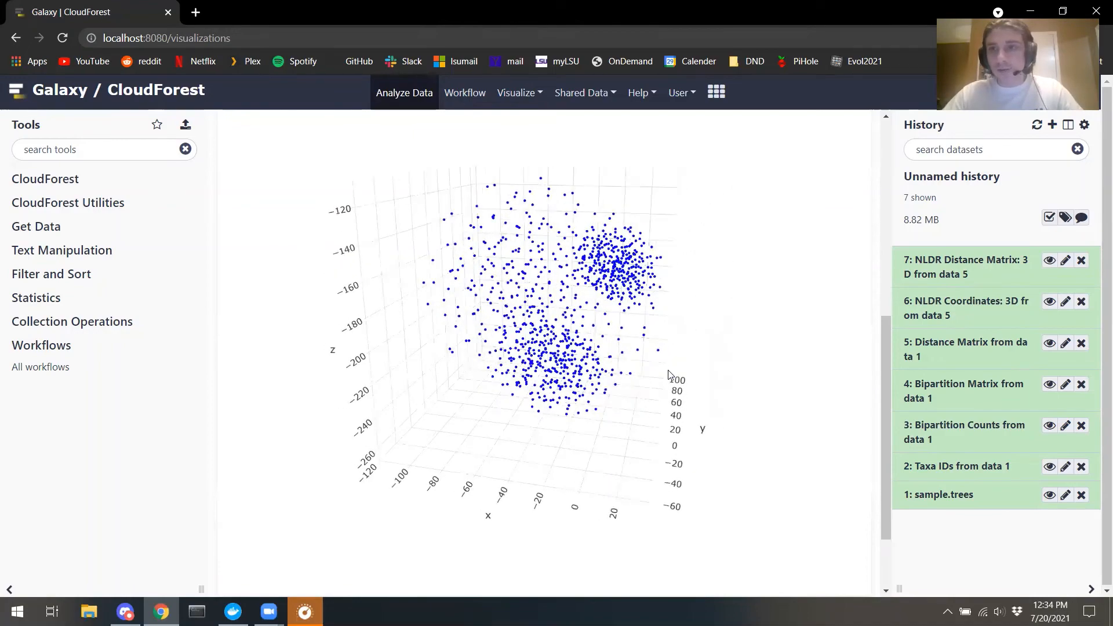
drag(650, 394, 799, 378)
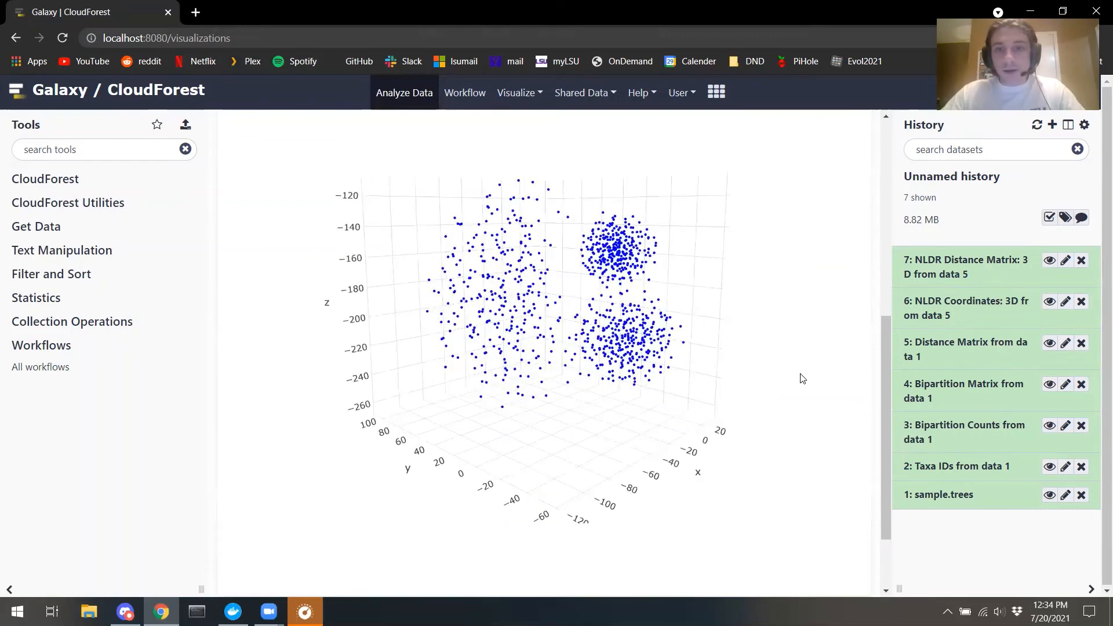
drag(651, 417, 690, 430)
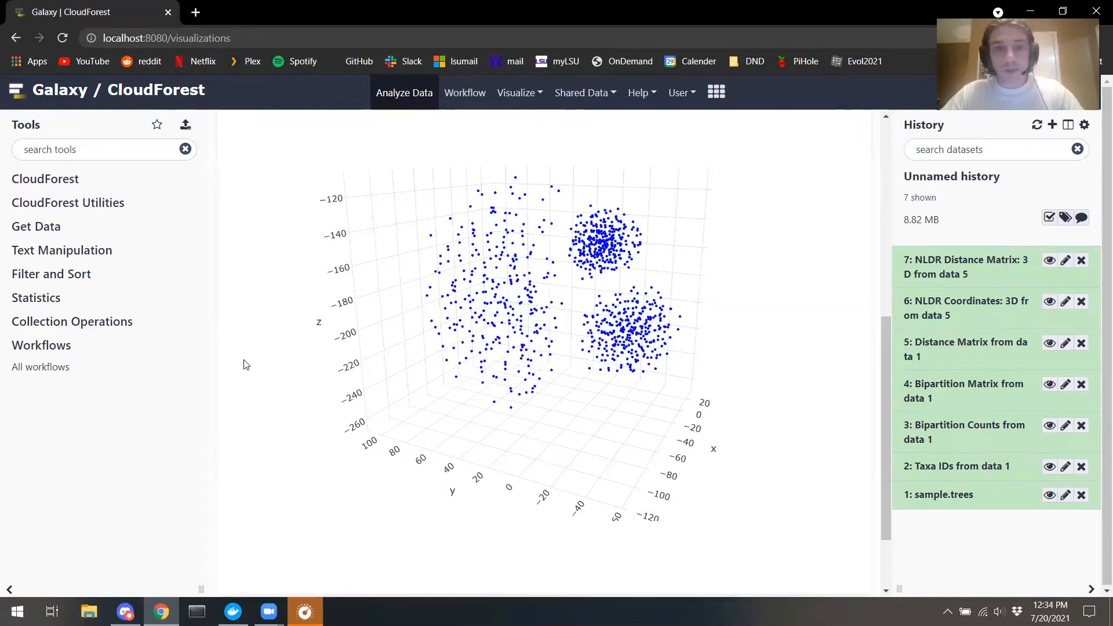
- Set the plot's subset method to Enter Tree Indexes
scroll(243, 364, down, 2)
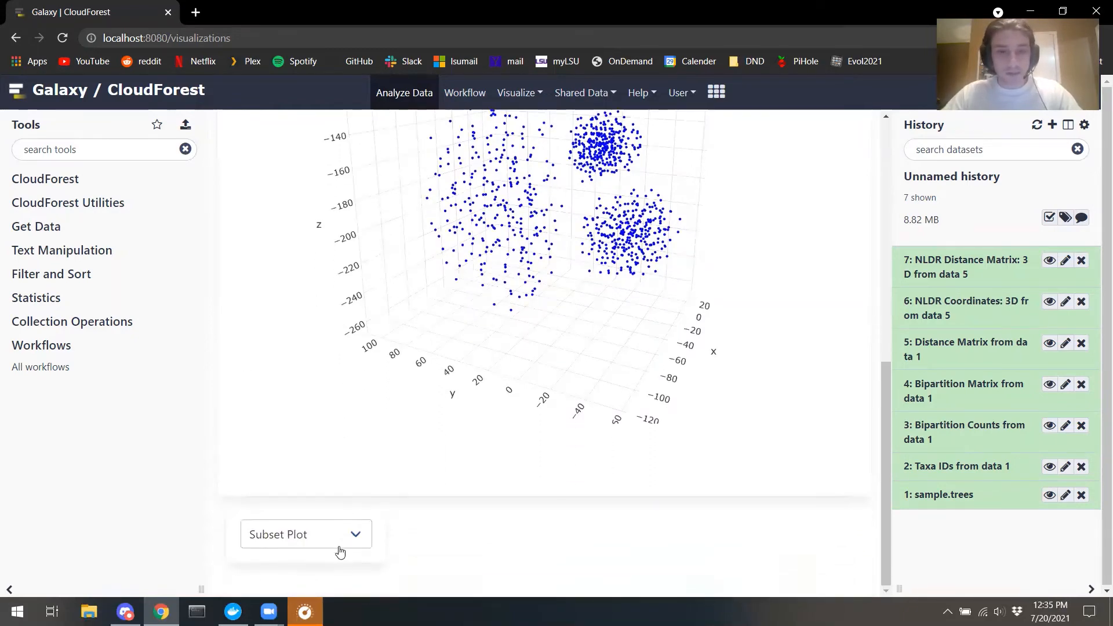
click(330, 536)
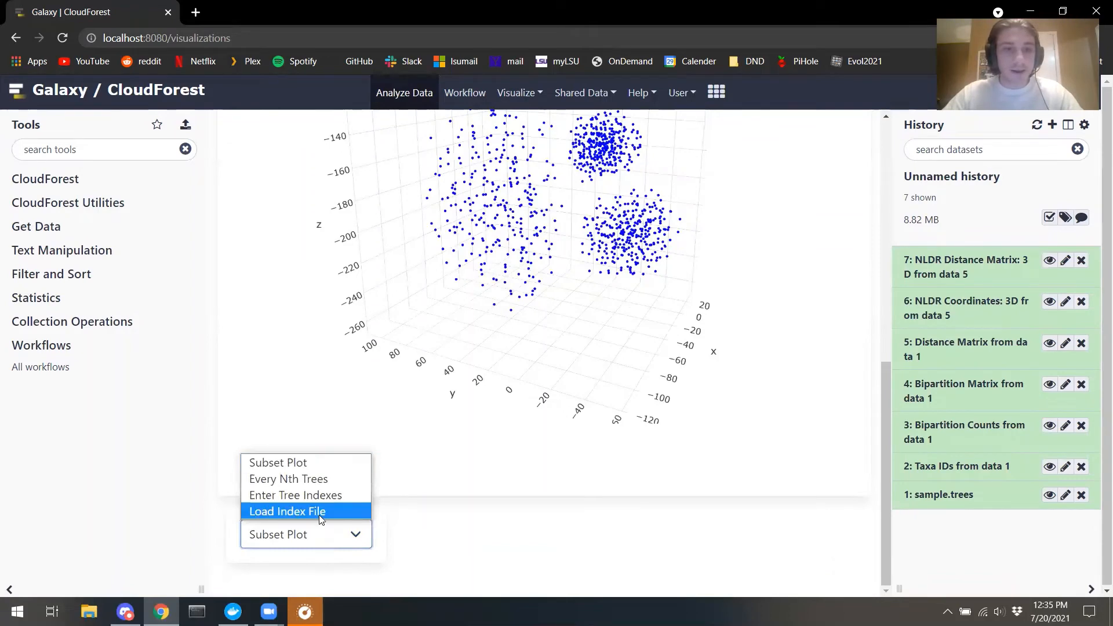
click(309, 496)
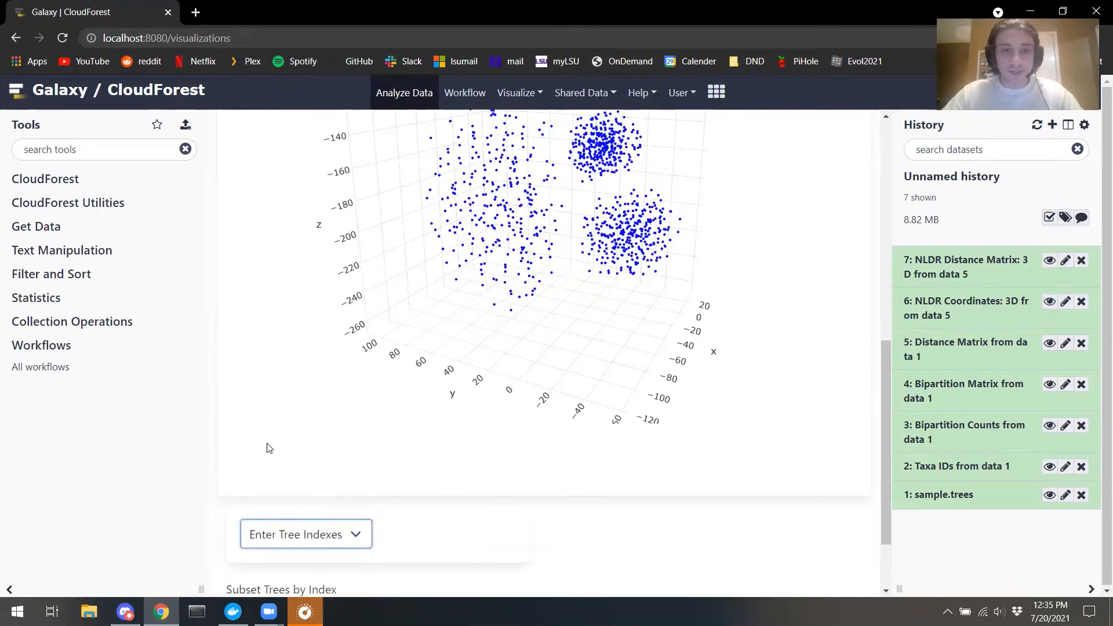
scroll(266, 446, down, 2)
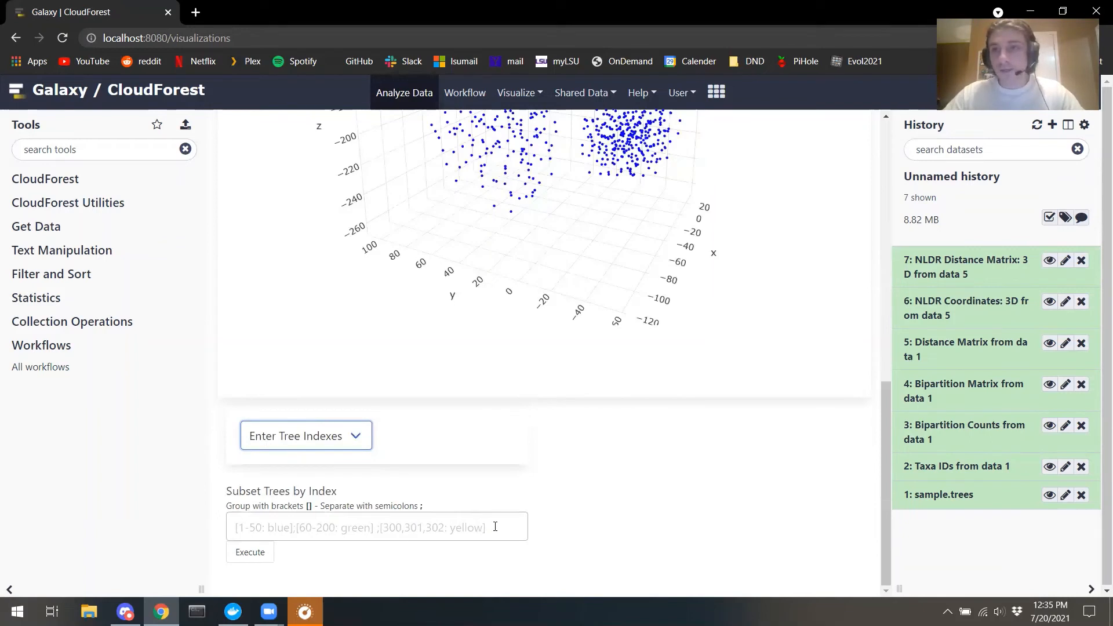
click(316, 439)
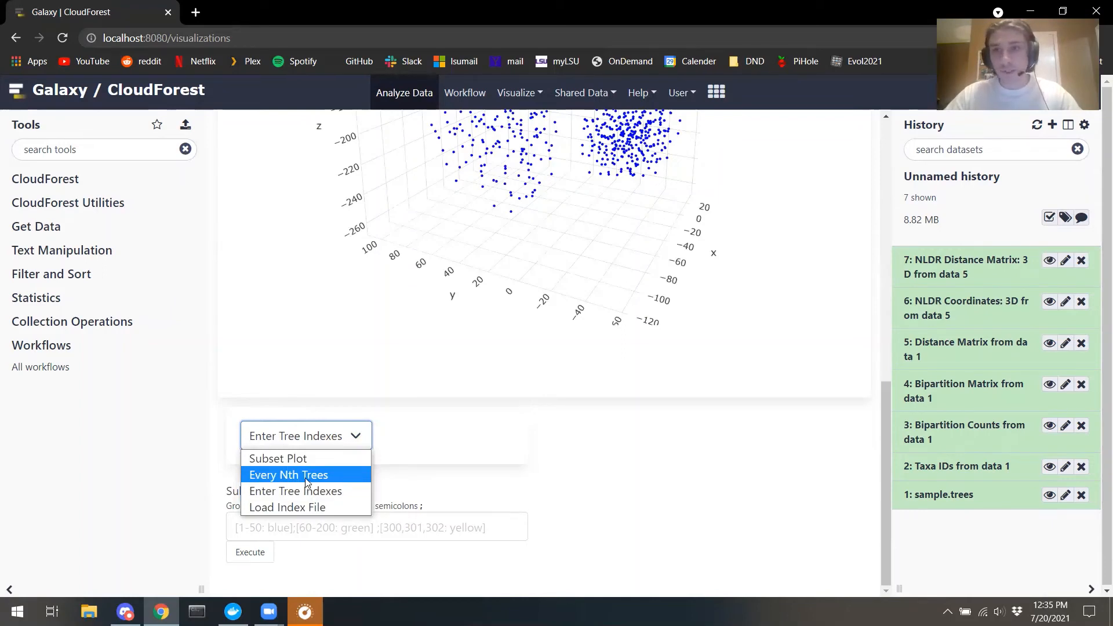
click(341, 436)
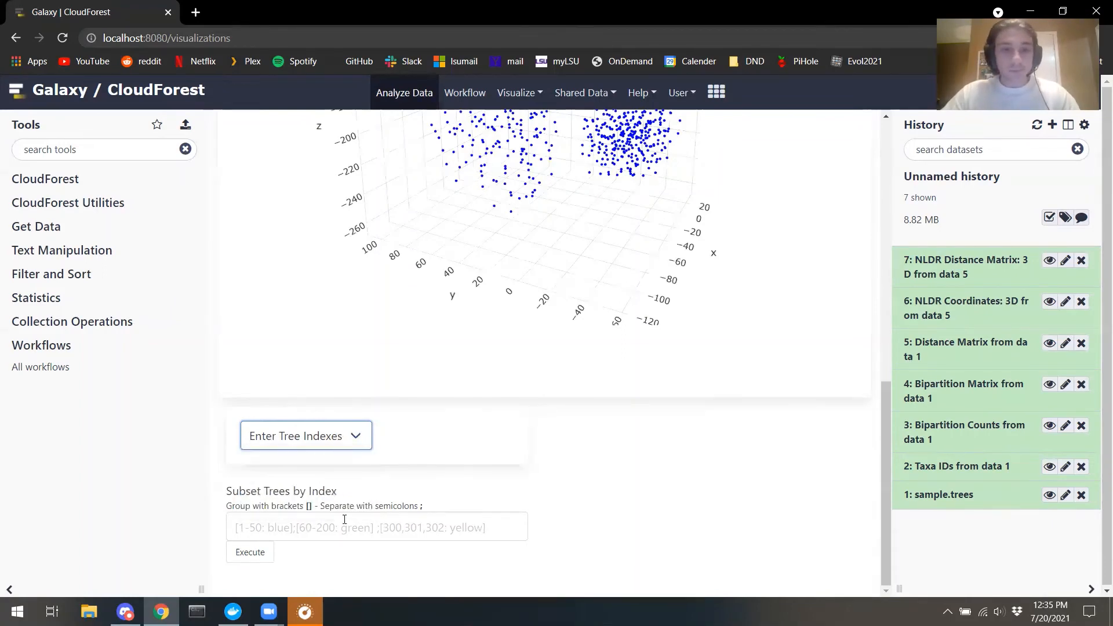
- Subset the trees by index with [1-300: black];[301-600: red];[601-900: blue] and execute it to recolour the plot
click(344, 527)
key(Up)
key(Return)
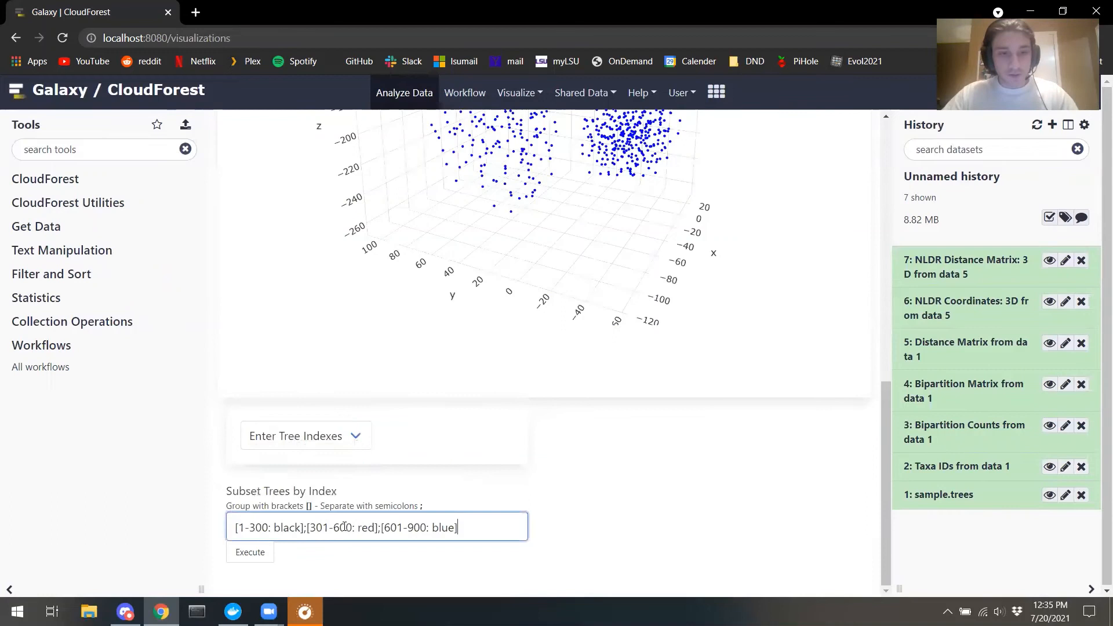
click(601, 511)
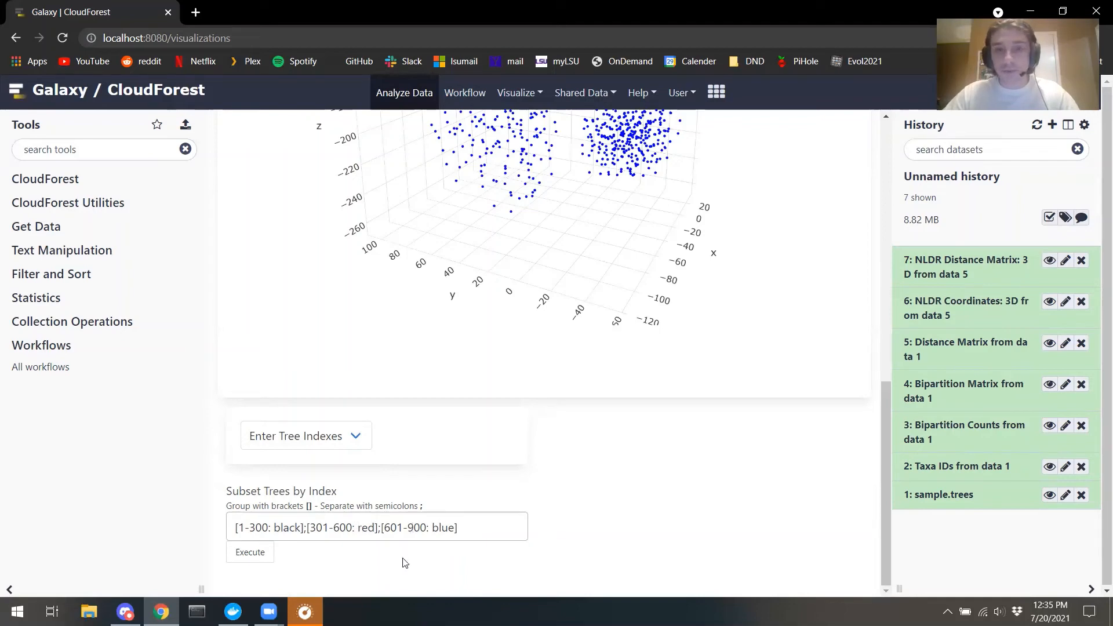
click(256, 559)
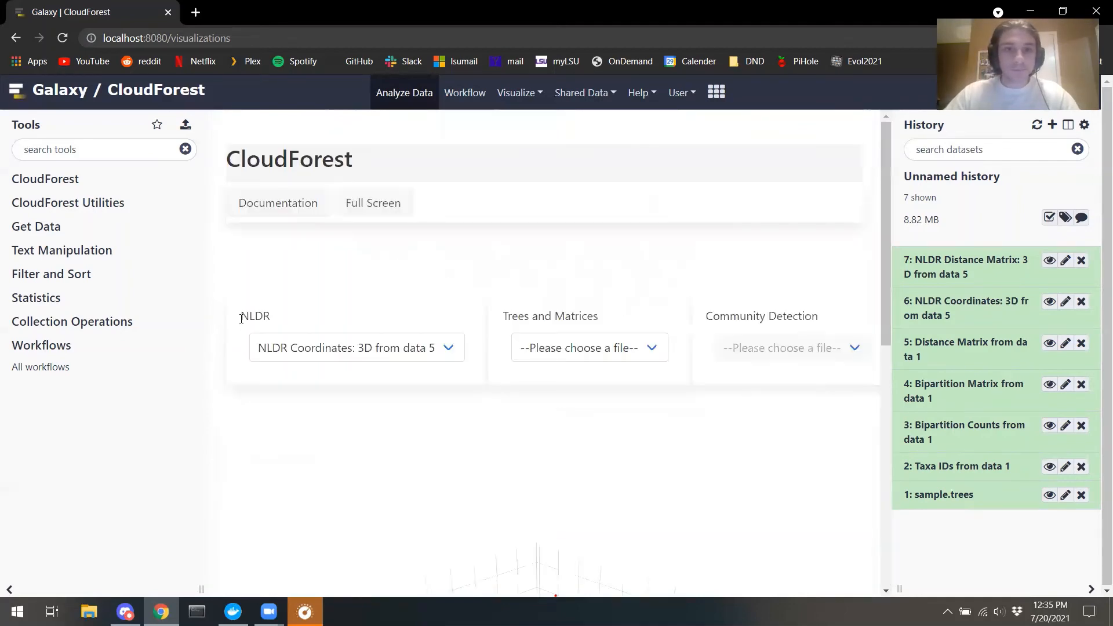
- Inspect the recoloured 3D plot from several angles to compare the black, red and blue tree groups
scroll(241, 319, down, 5)
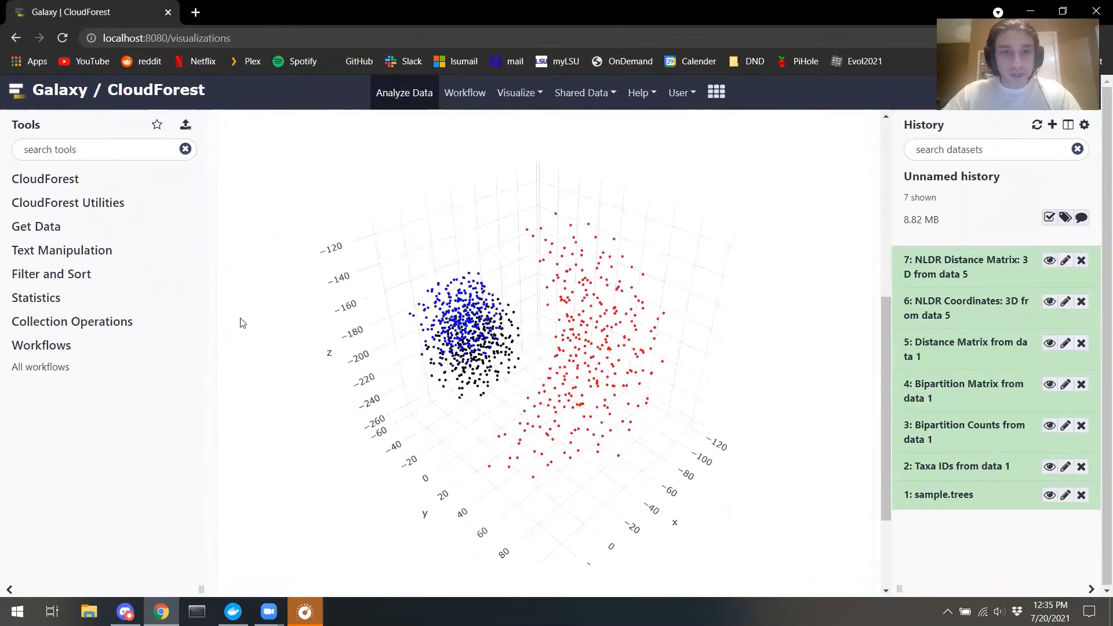
drag(430, 420, 724, 397)
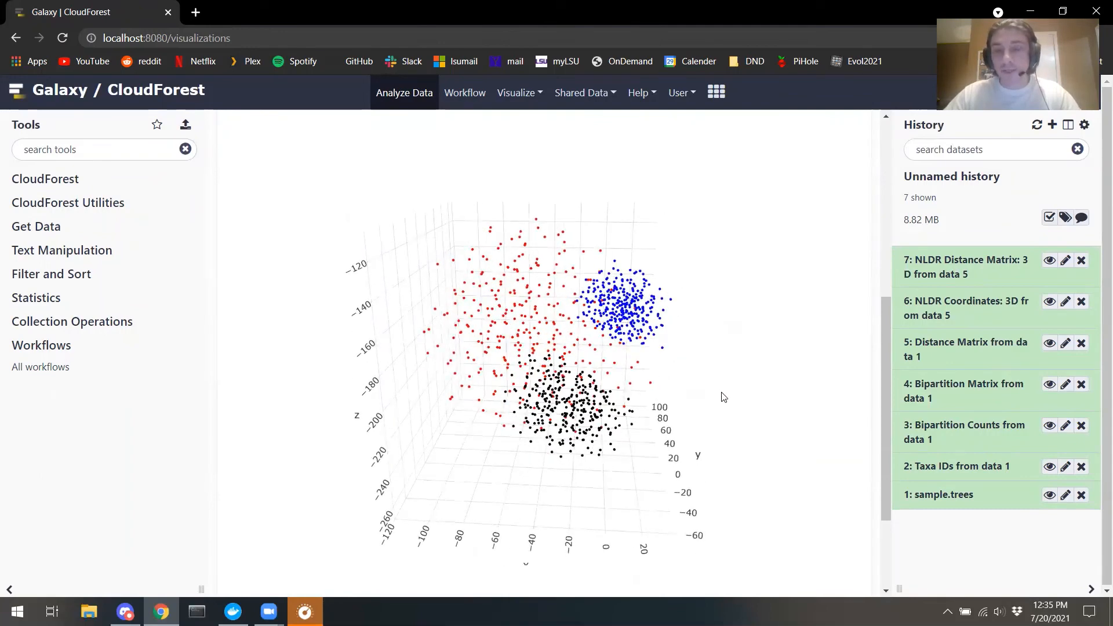
drag(686, 411, 796, 399)
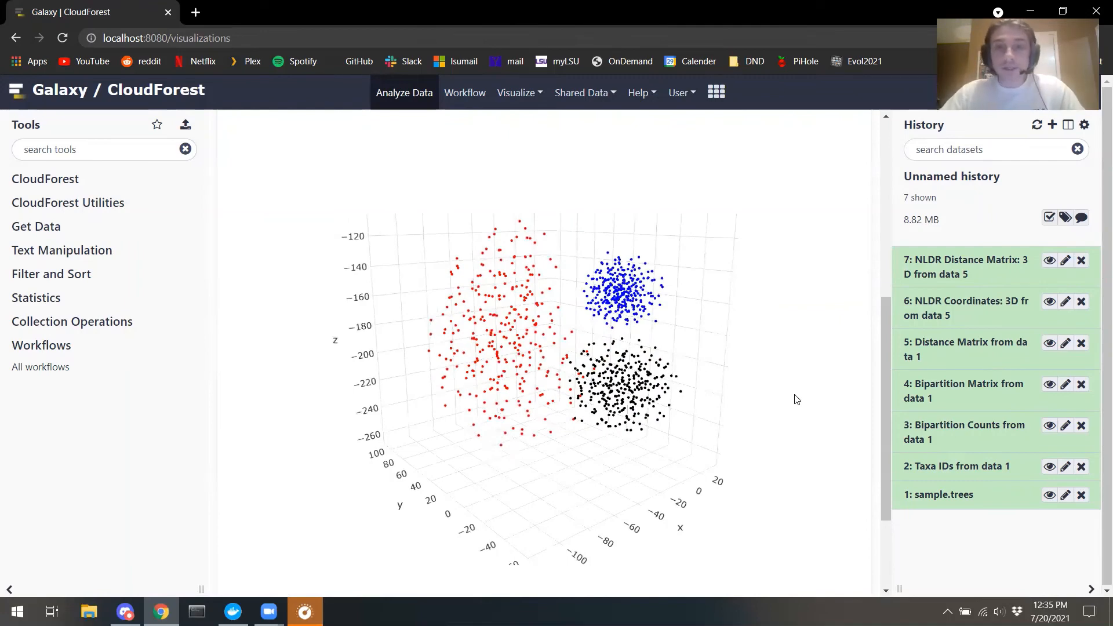
drag(696, 323, 637, 344)
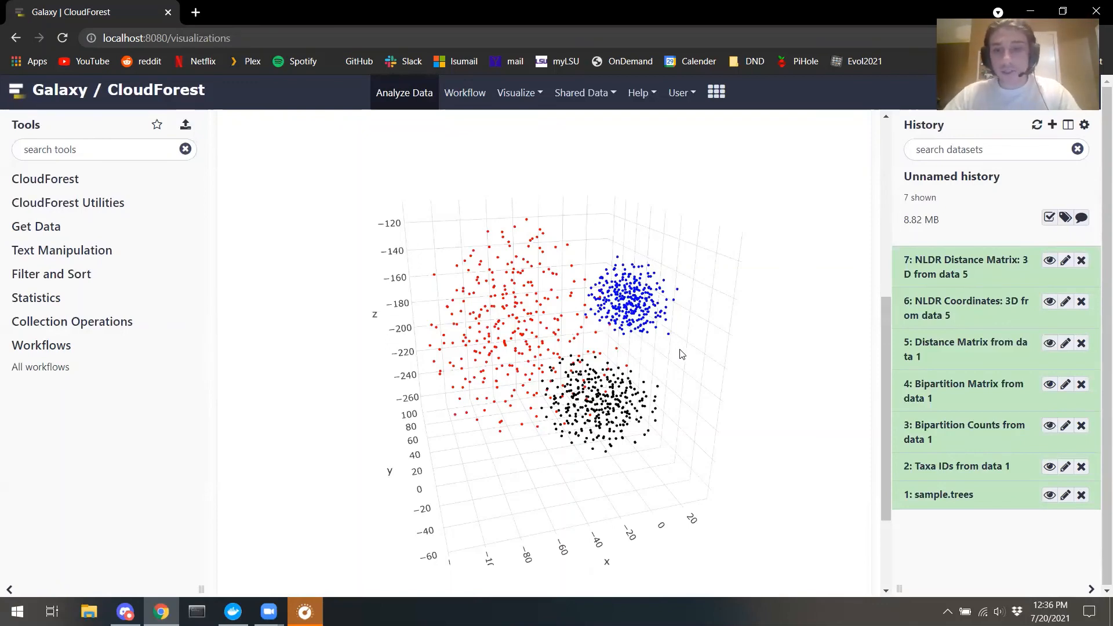
drag(681, 351, 763, 323)
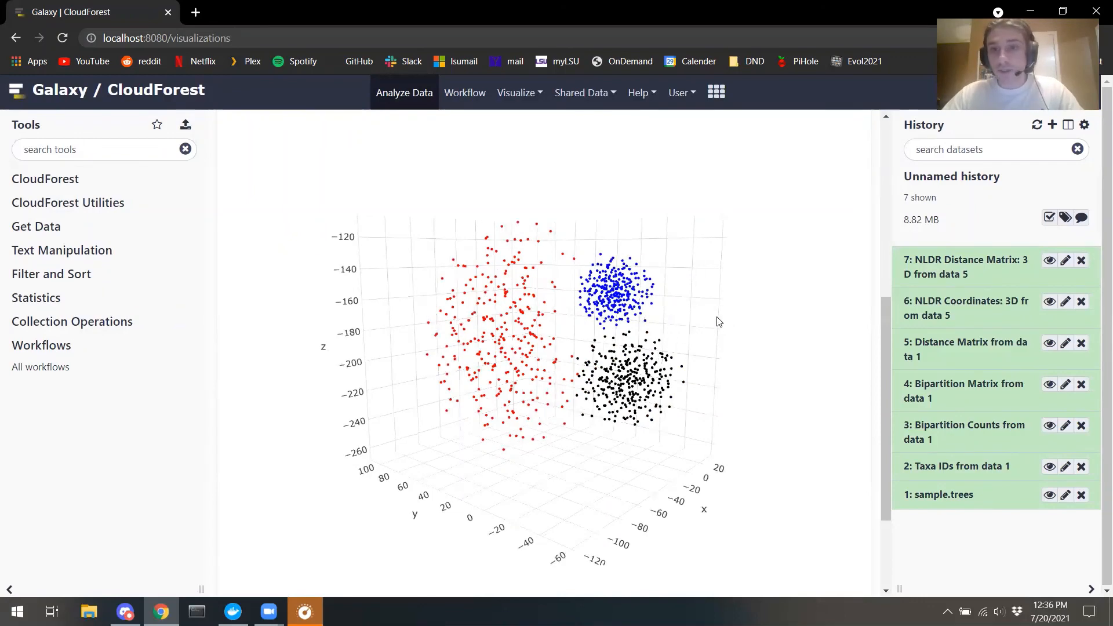